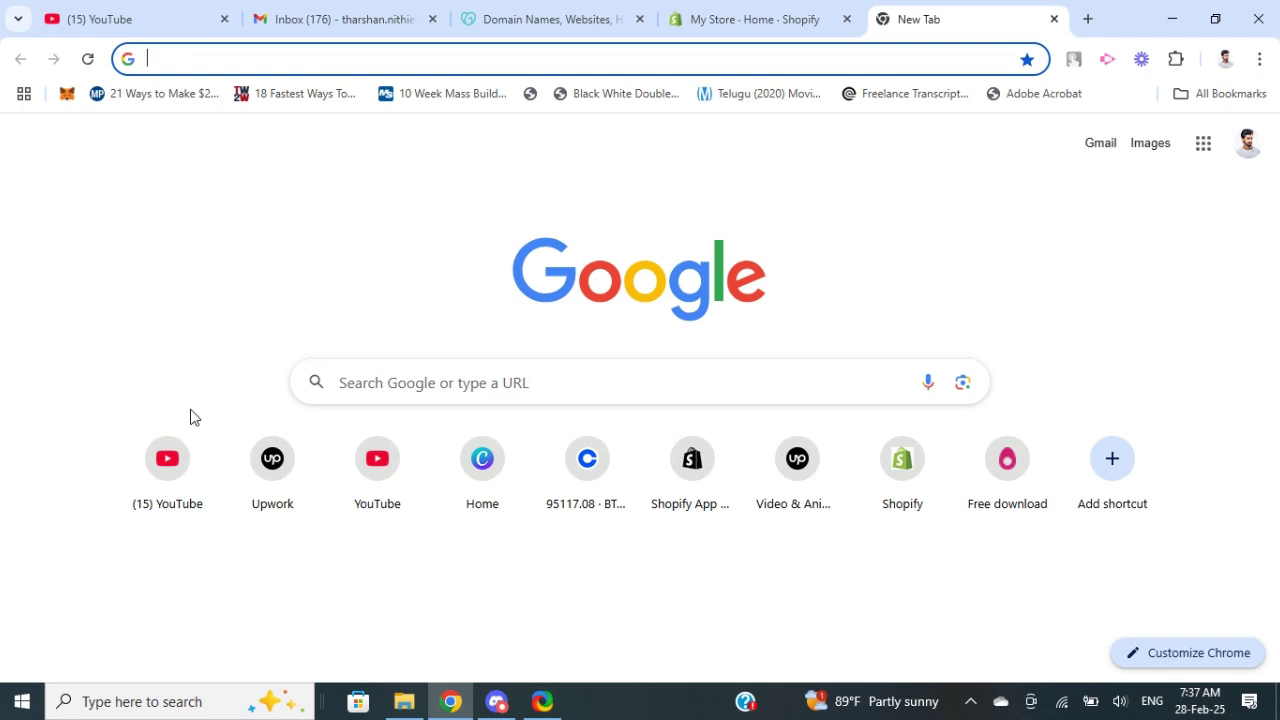
Switch to the GoDaddy site and open its Online Store builder page.
click(535, 18)
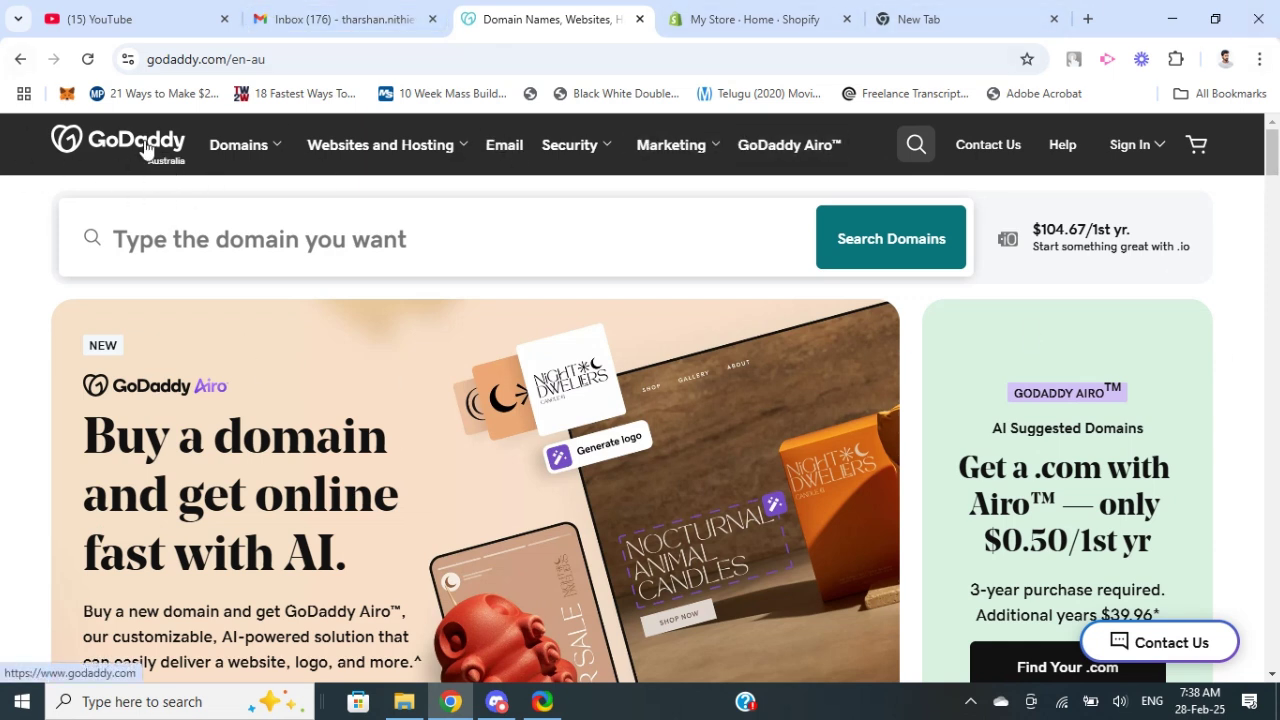
click(460, 150)
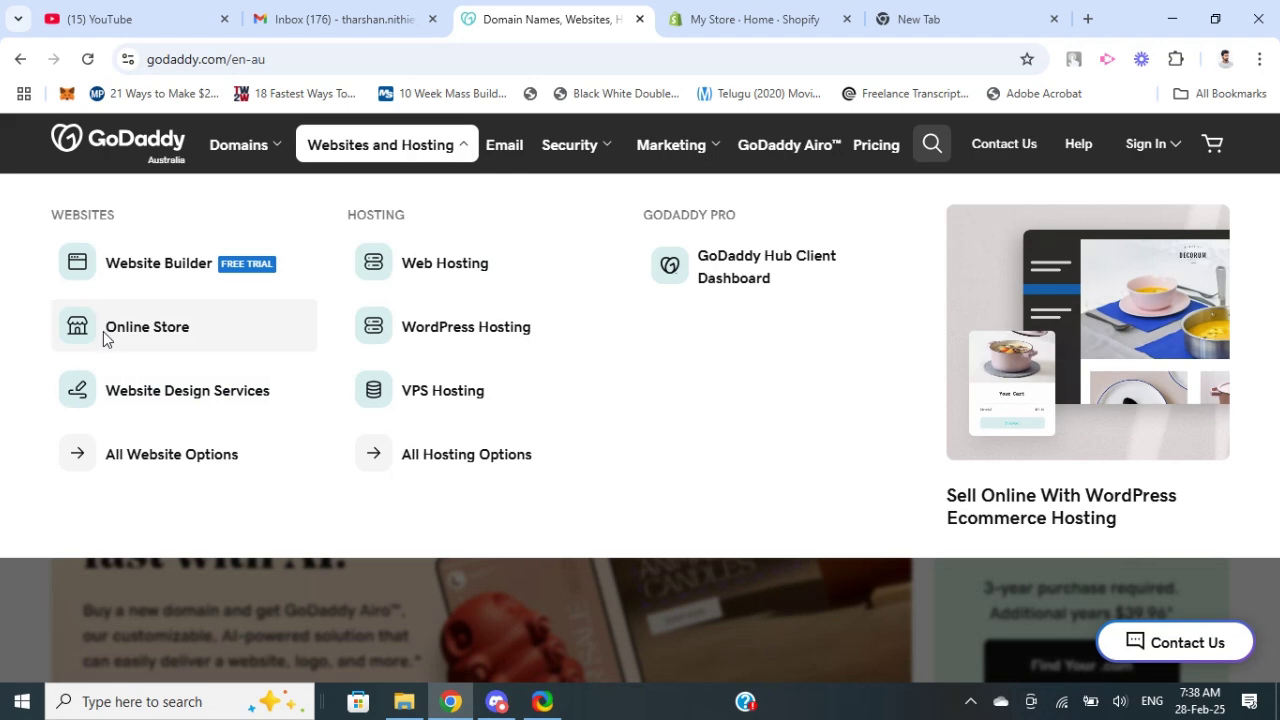
click(151, 330)
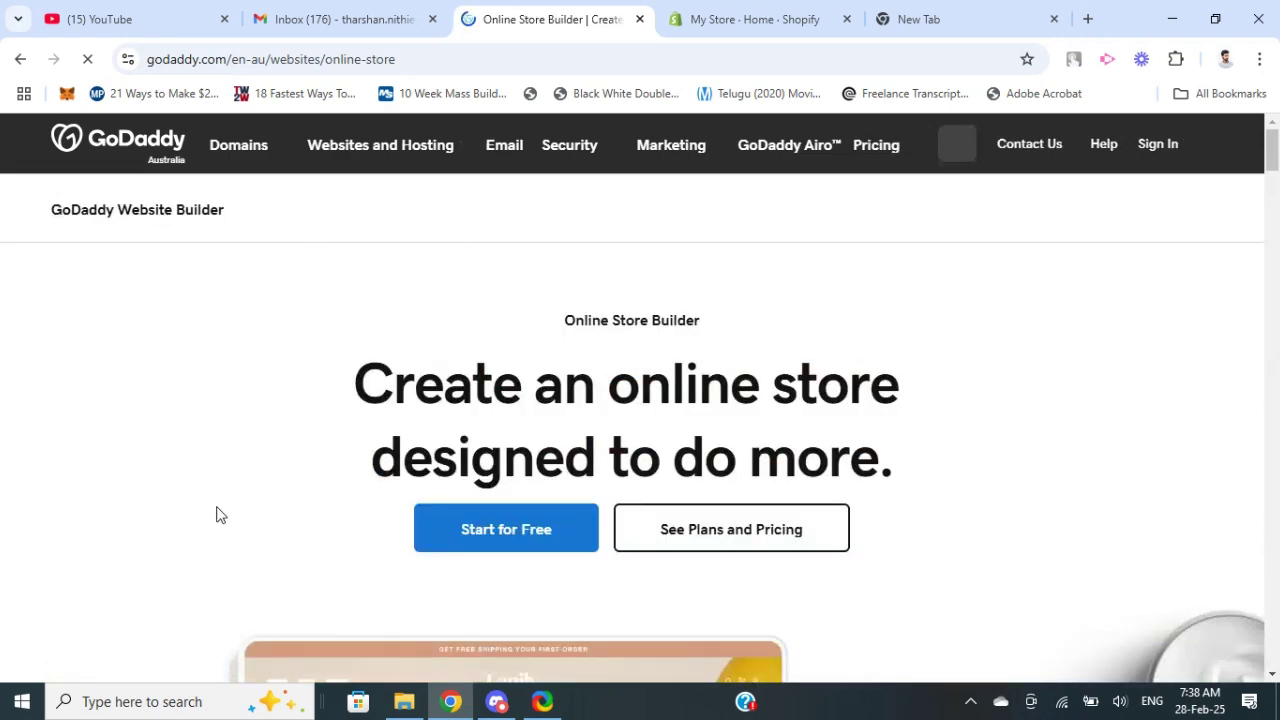
scroll(320, 460, down, 1)
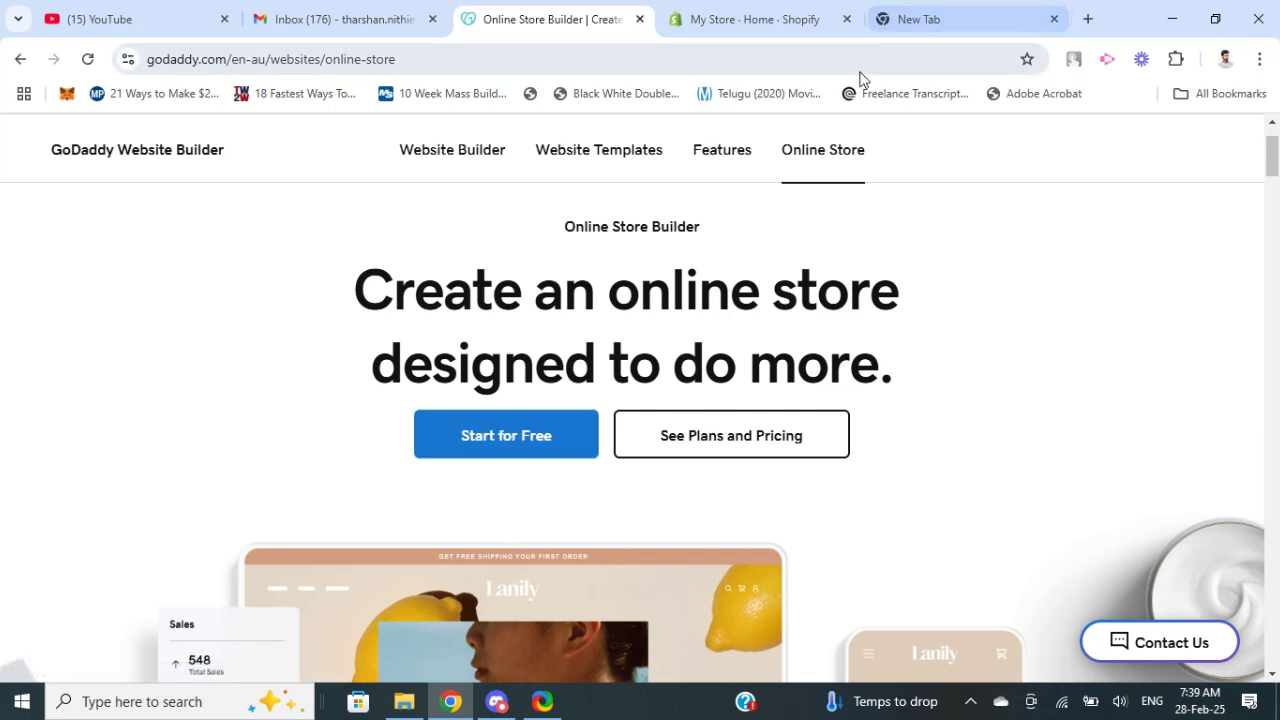
View the Shopify store's admin home page and return to the GoDaddy site.
mouse_move(757, 28)
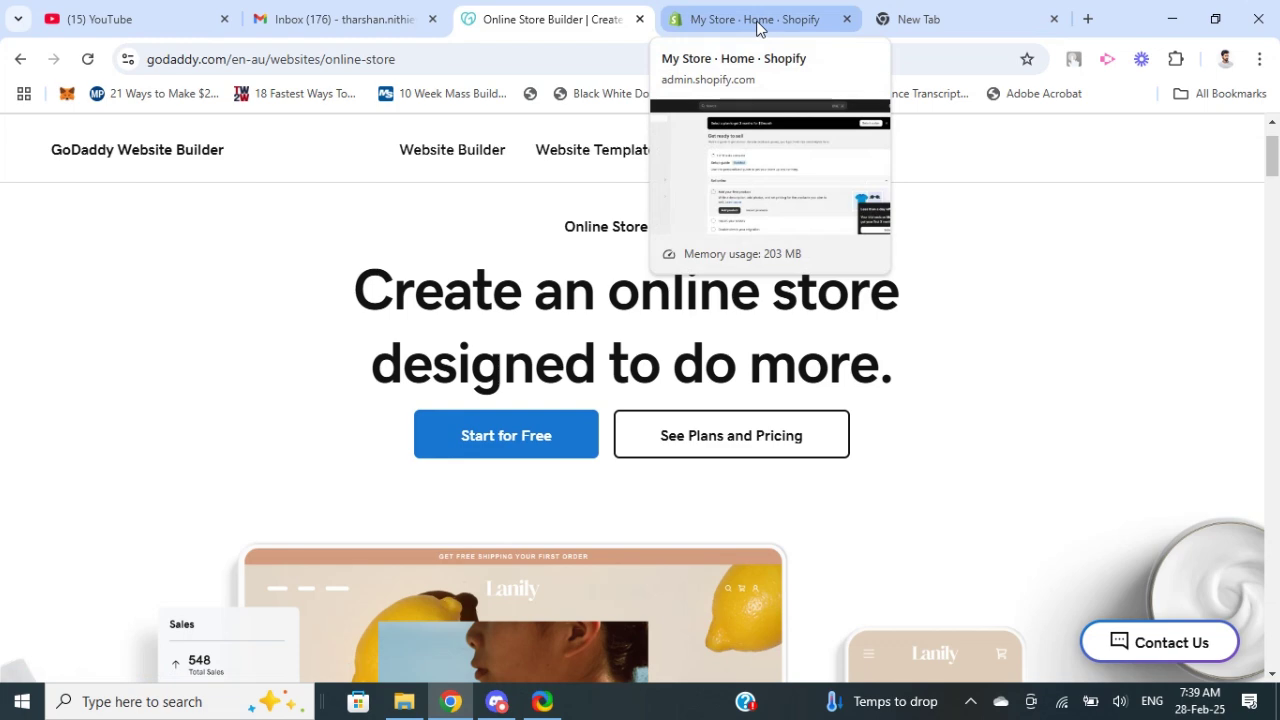
click(757, 20)
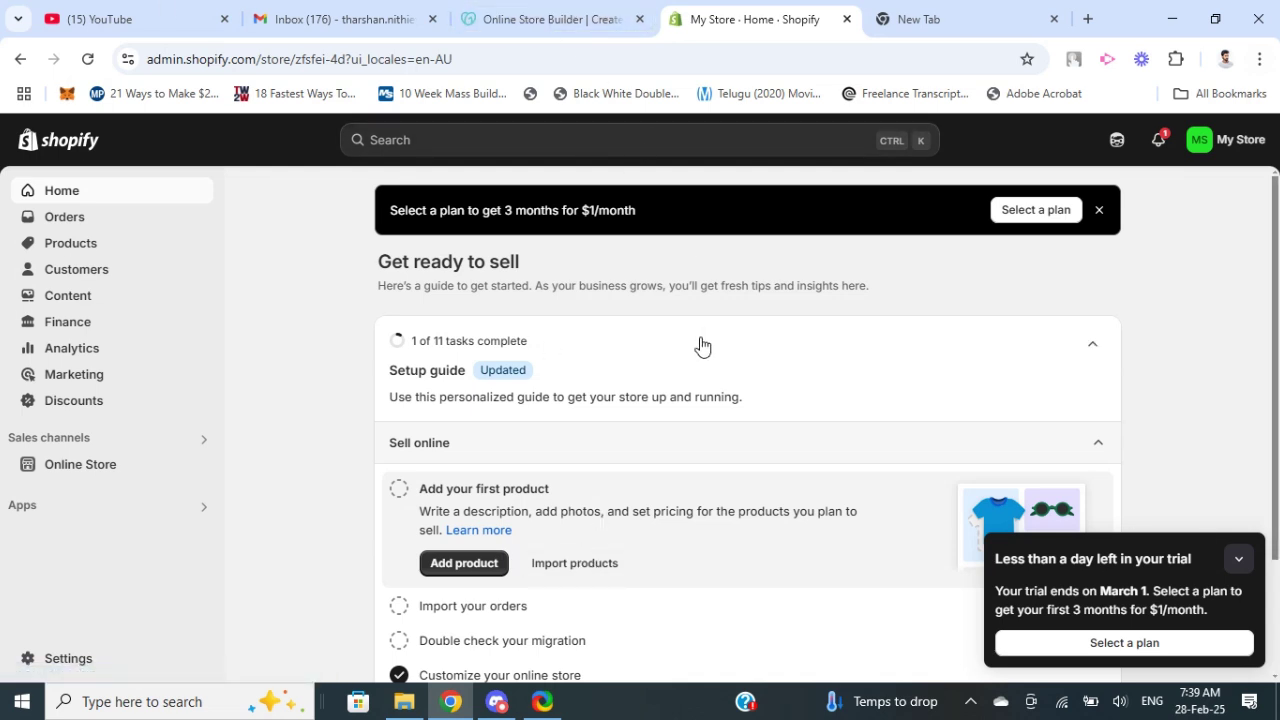
click(500, 22)
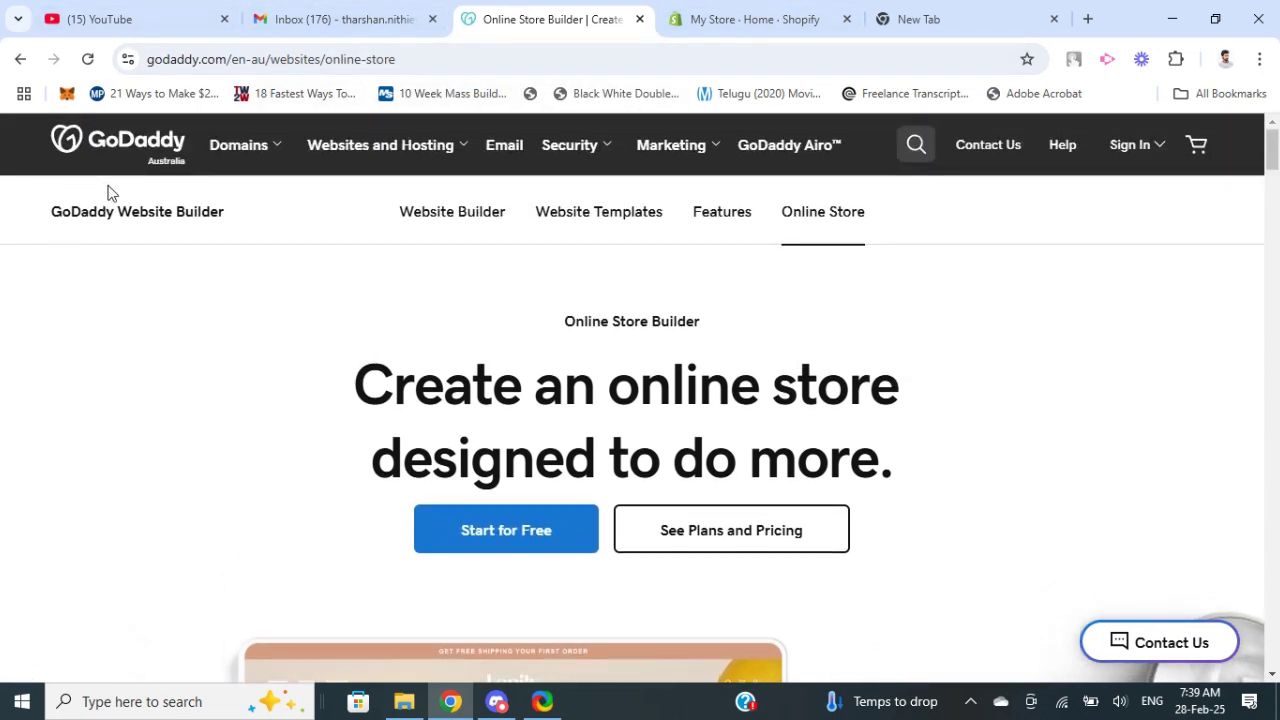
Return to the GoDaddy home page and search for the domain name shancinema.
click(126, 147)
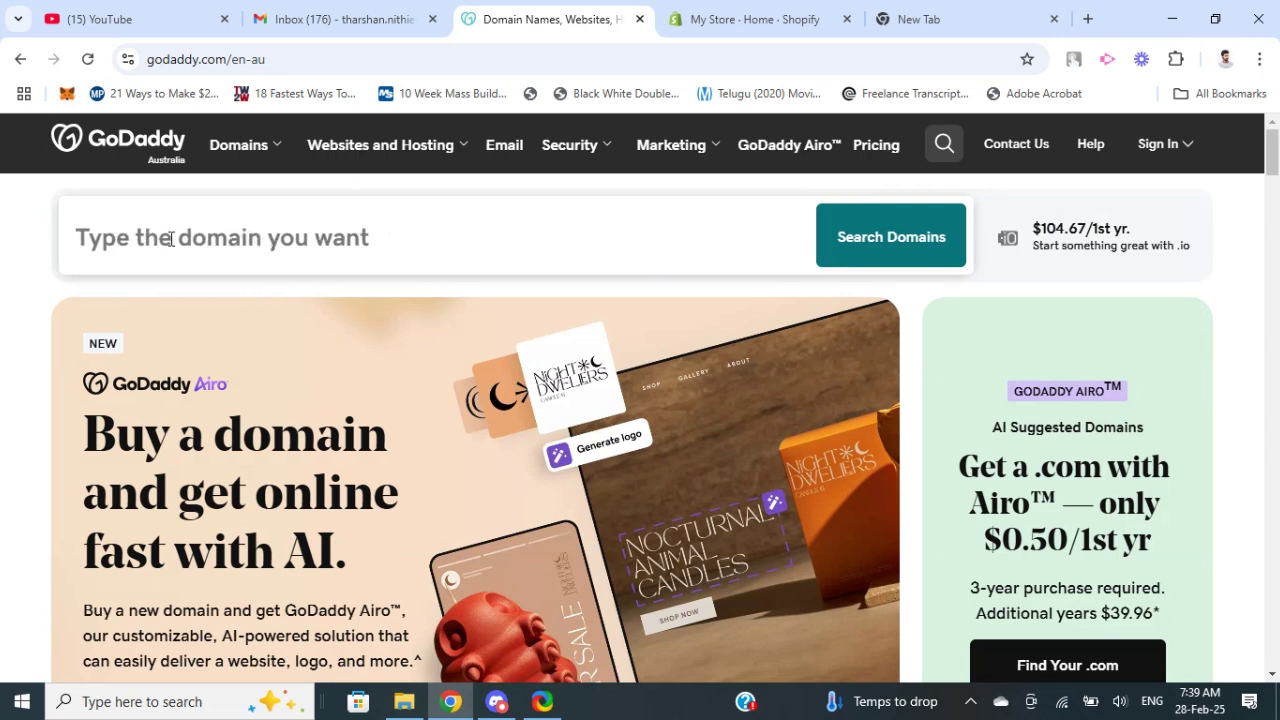
text(shan)
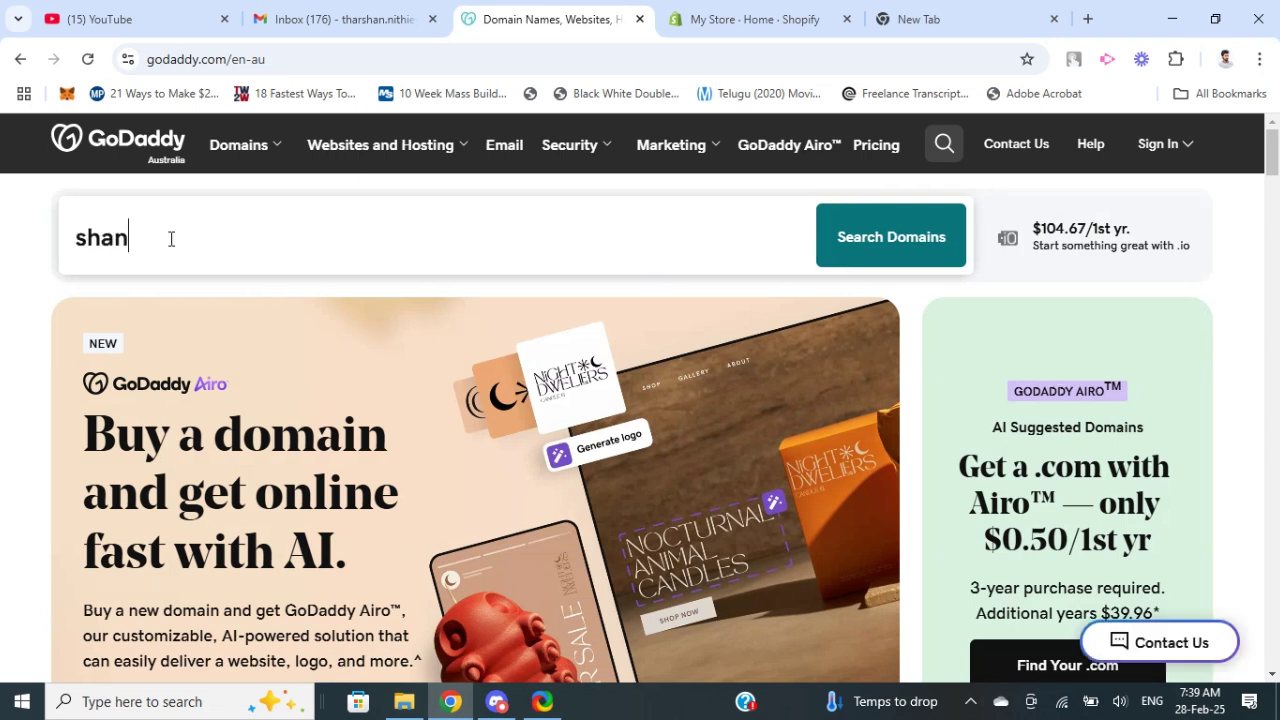
text(cinem)
key(BackSpace)
key(BackSpace)
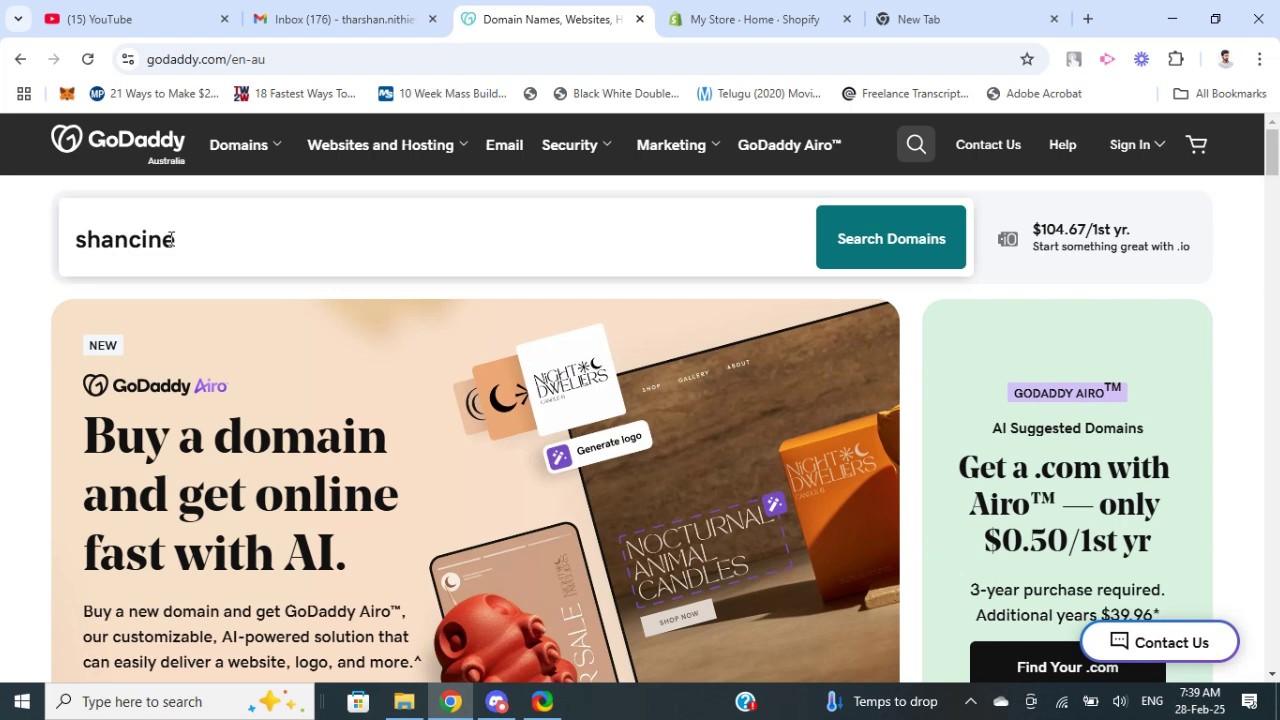
text(ema)
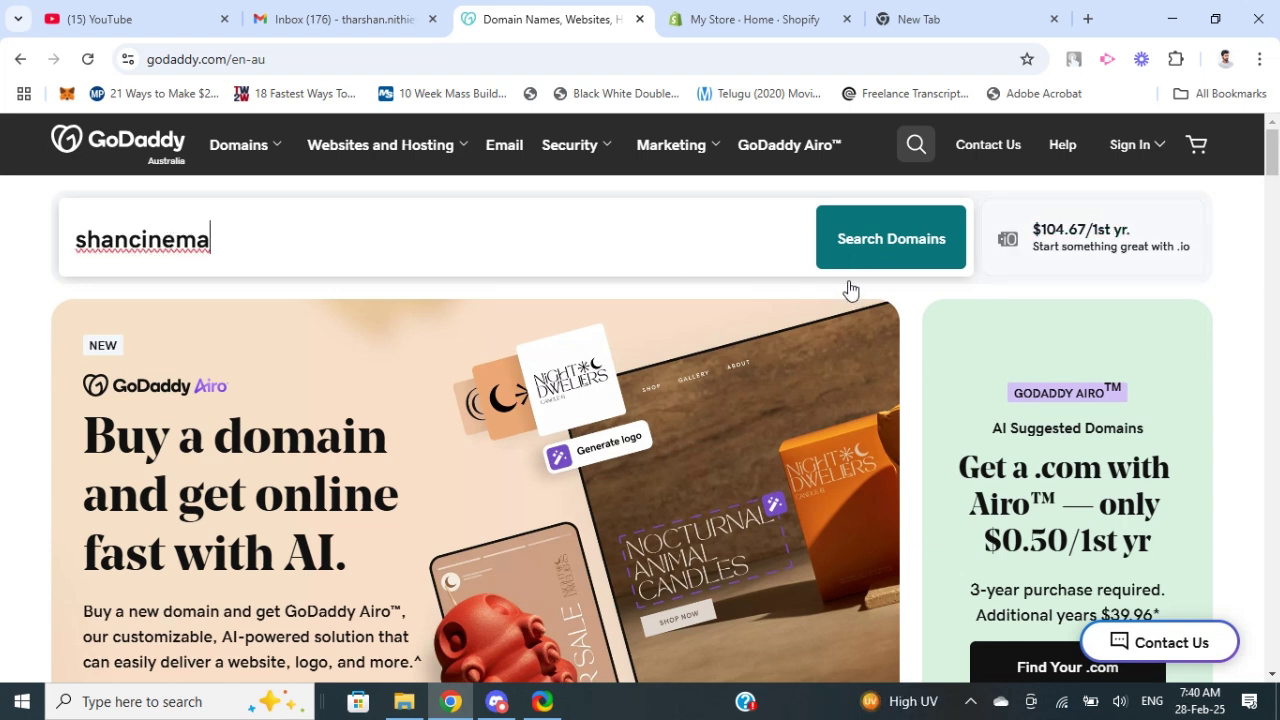
click(866, 246)
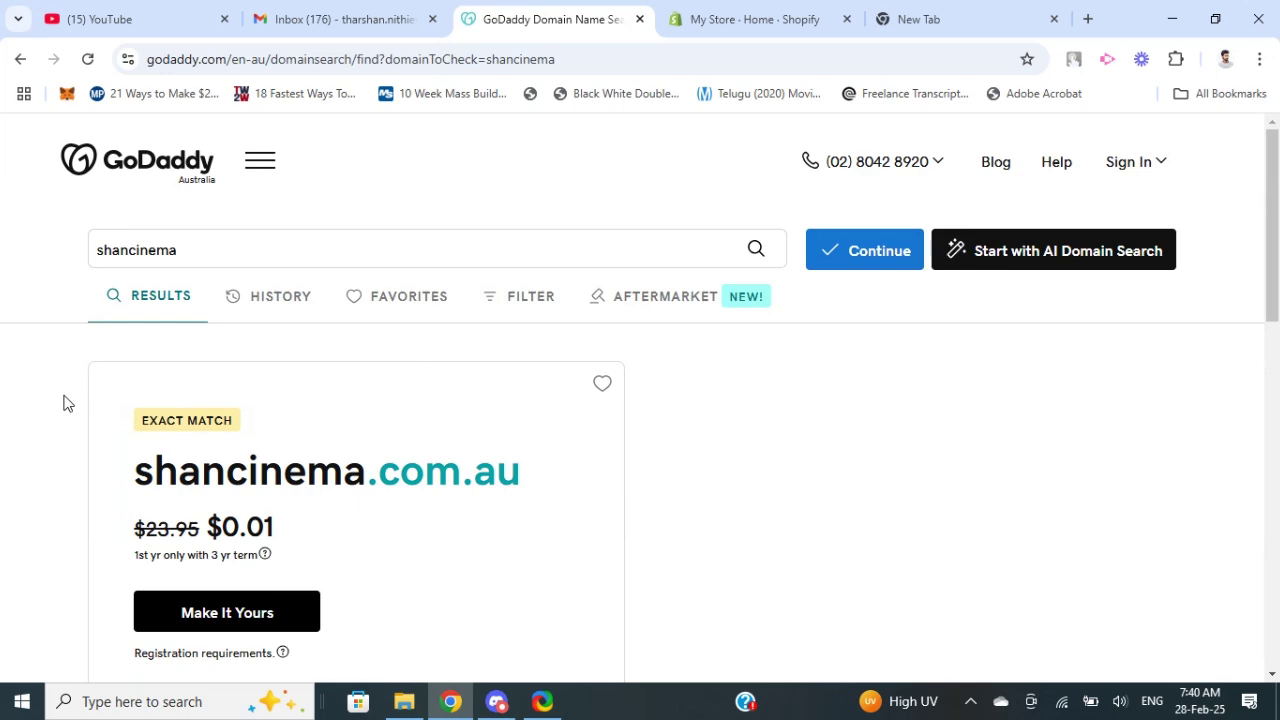
Choose the exact-match domain shancinema.com.au from the results and continue to its registration options.
scroll(66, 420, down, 2)
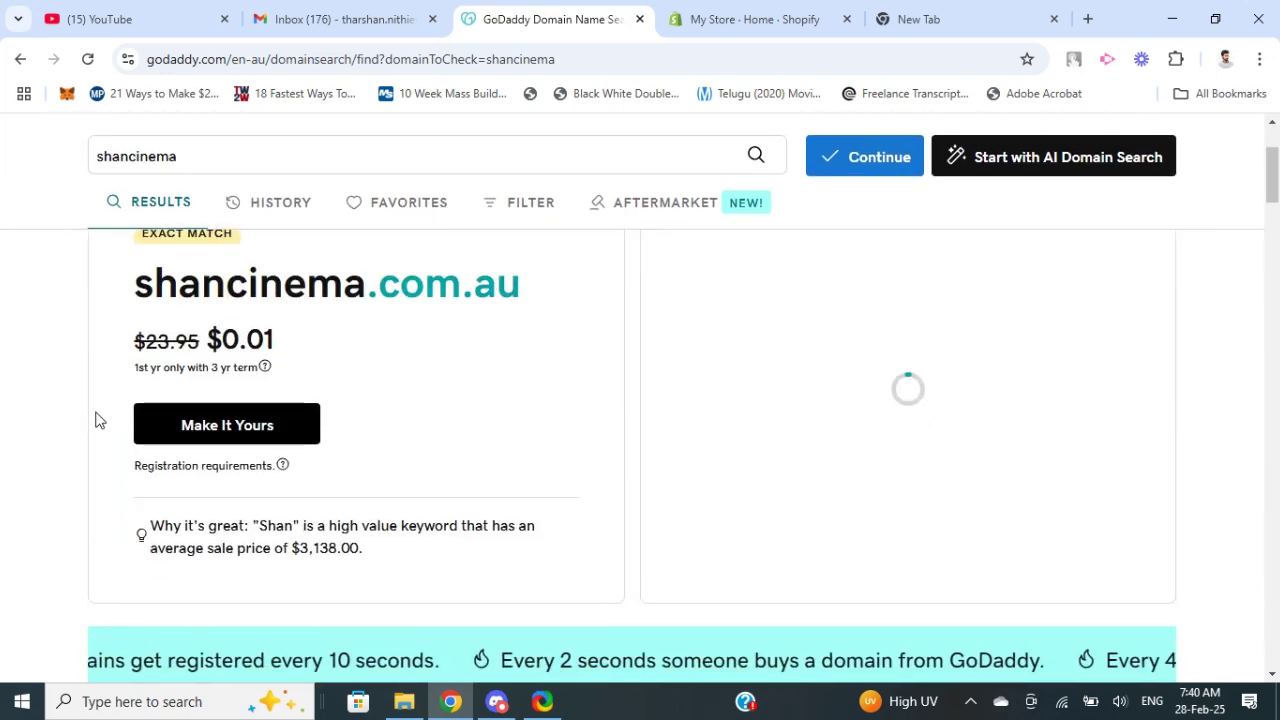
scroll(96, 420, down, 5)
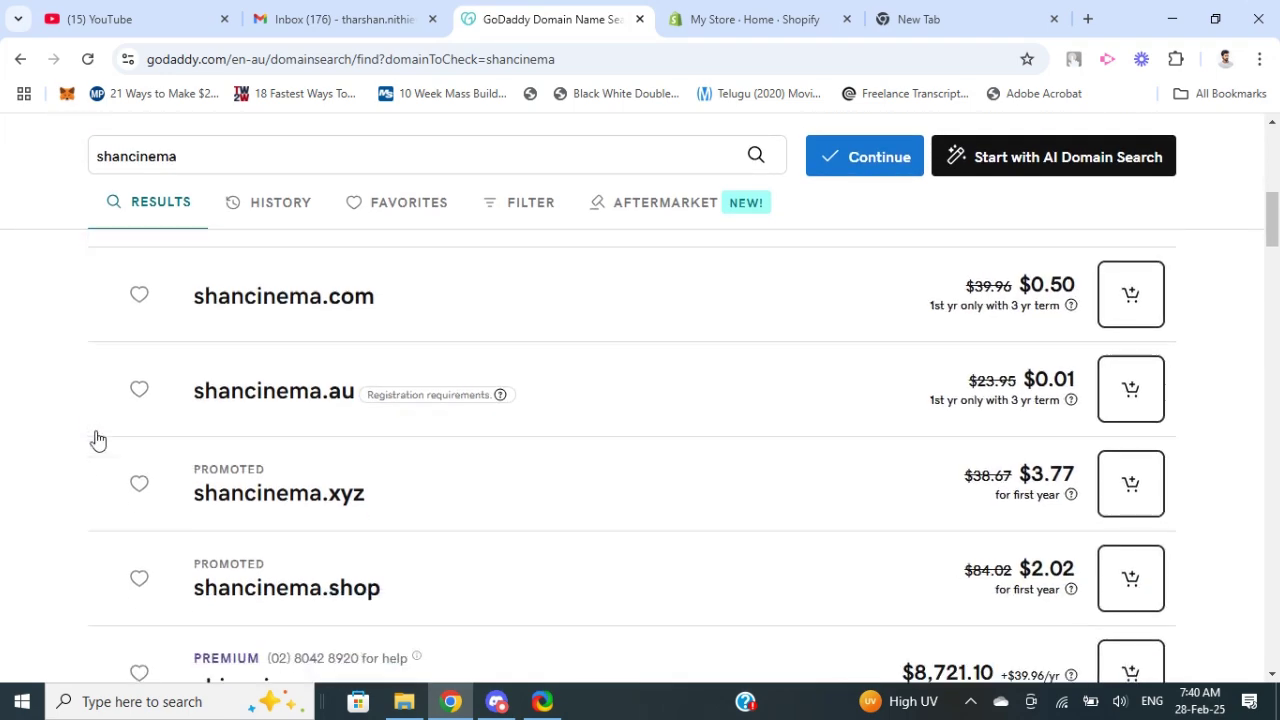
scroll(112, 570, up, 7)
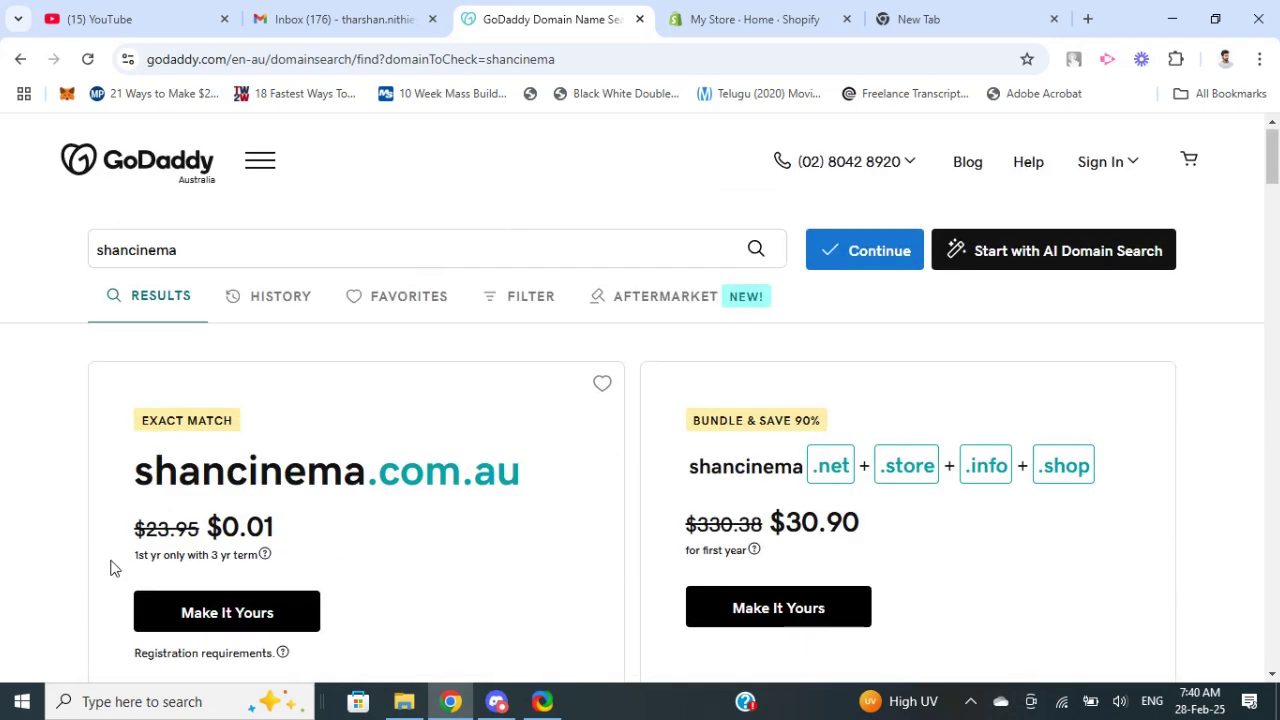
scroll(94, 446, down, 1)
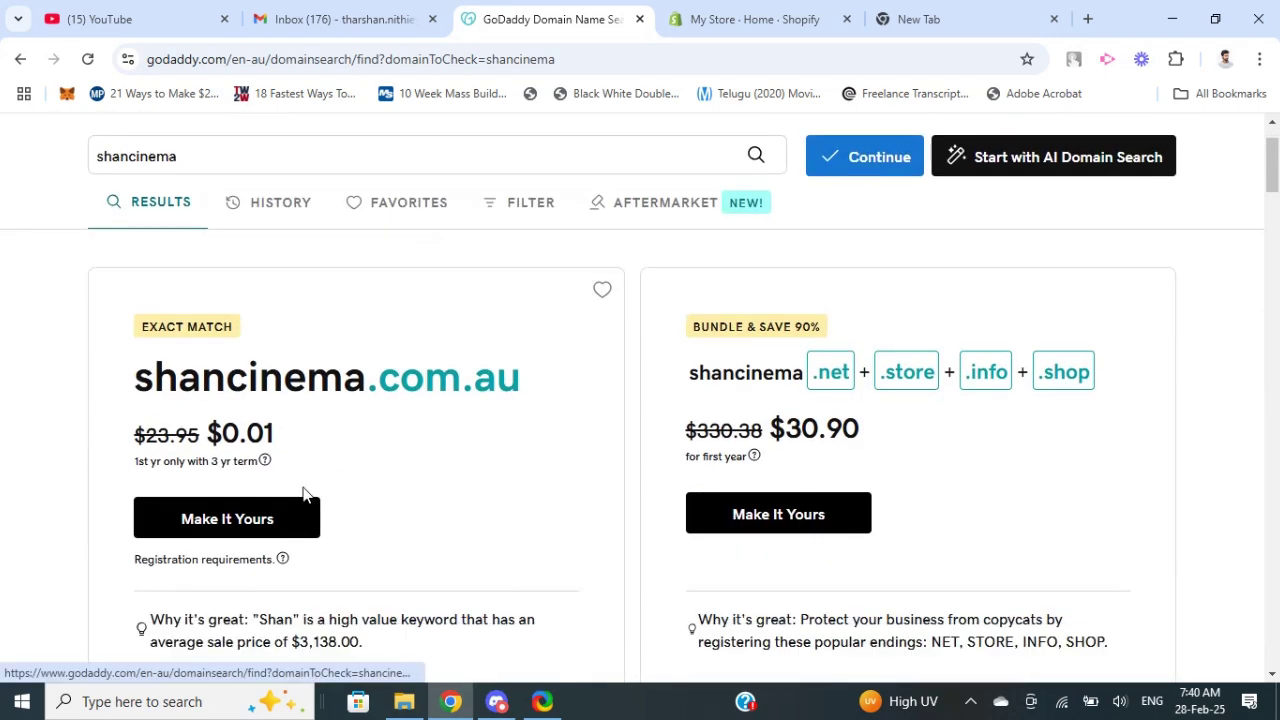
click(224, 522)
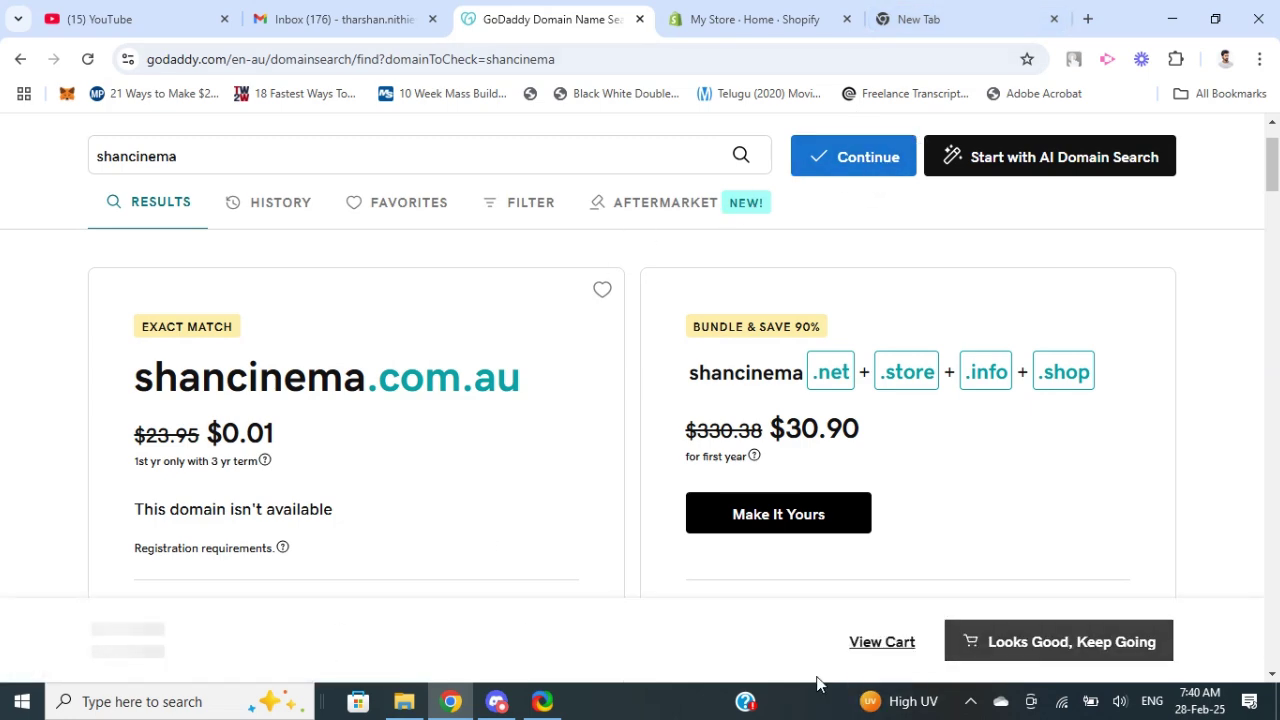
scroll(300, 523, down, 3)
scroll(849, 480, up, 4)
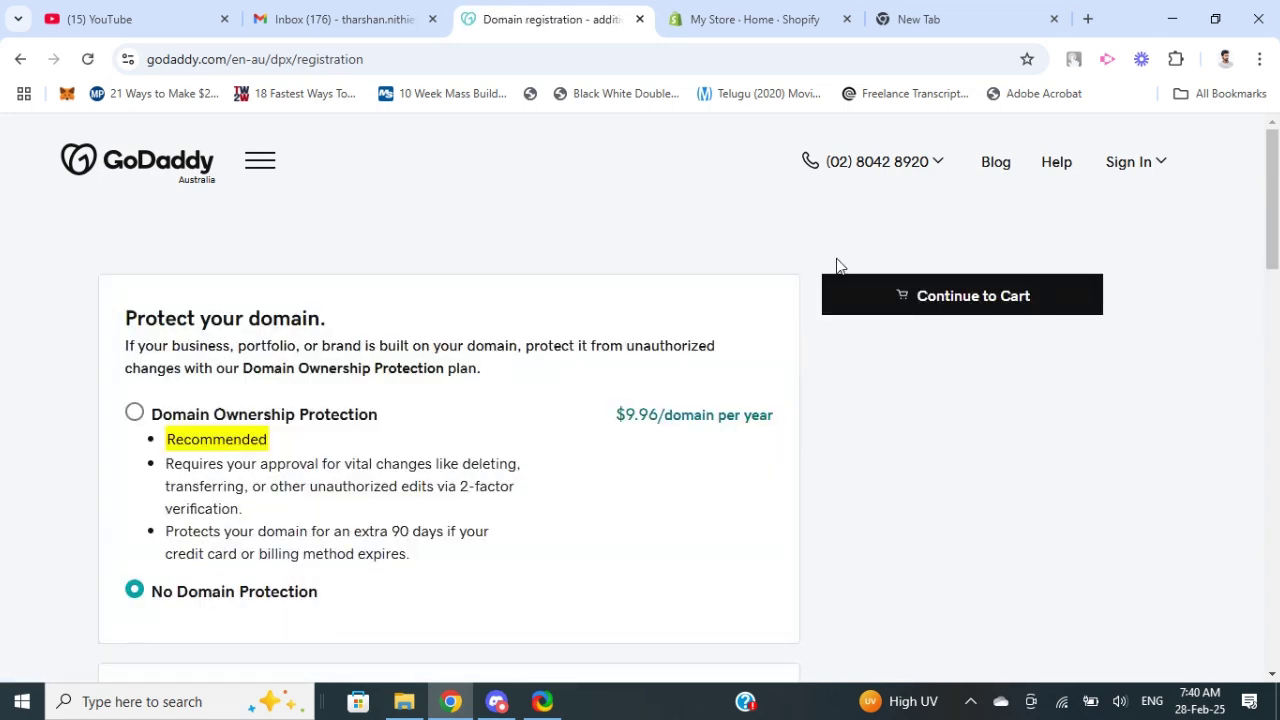
Review the domain protection, Coming Soon website and professional email options for the domain registration.
scroll(434, 386, down, 2)
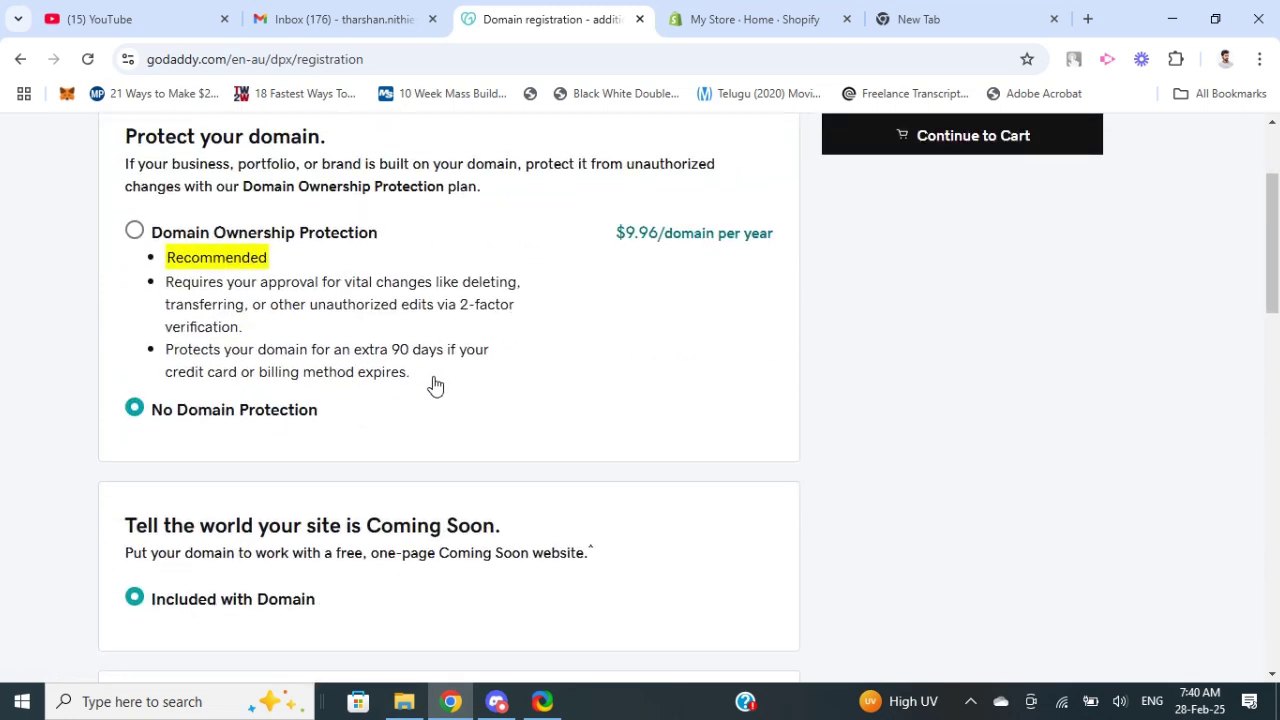
scroll(228, 368, up, 2)
scroll(228, 368, down, 2)
scroll(128, 414, up, 1)
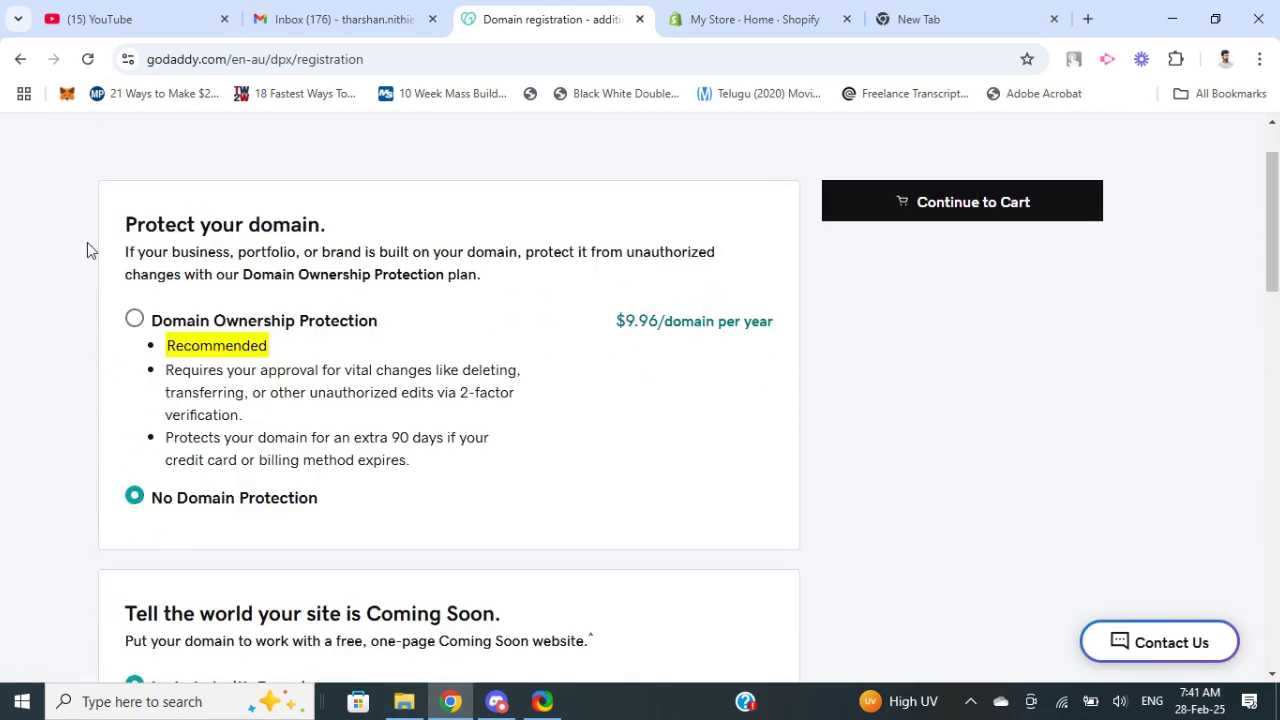
scroll(290, 304, down, 1)
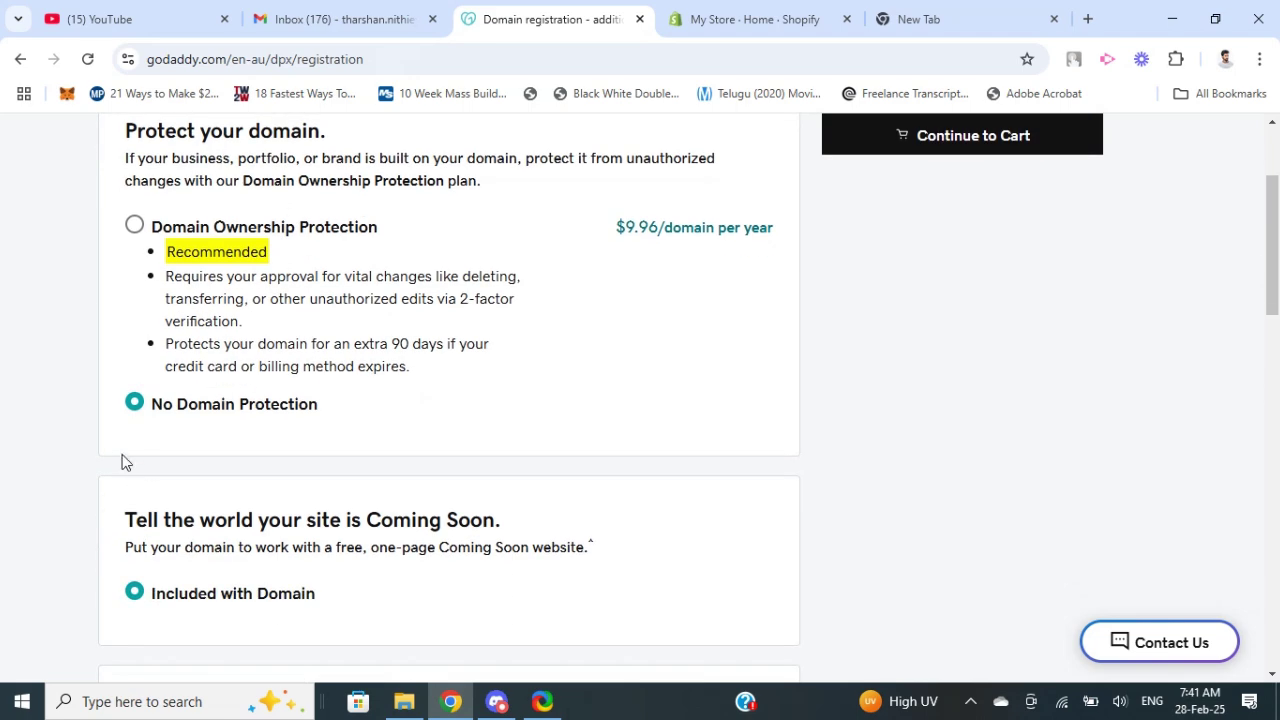
scroll(321, 444, down, 8)
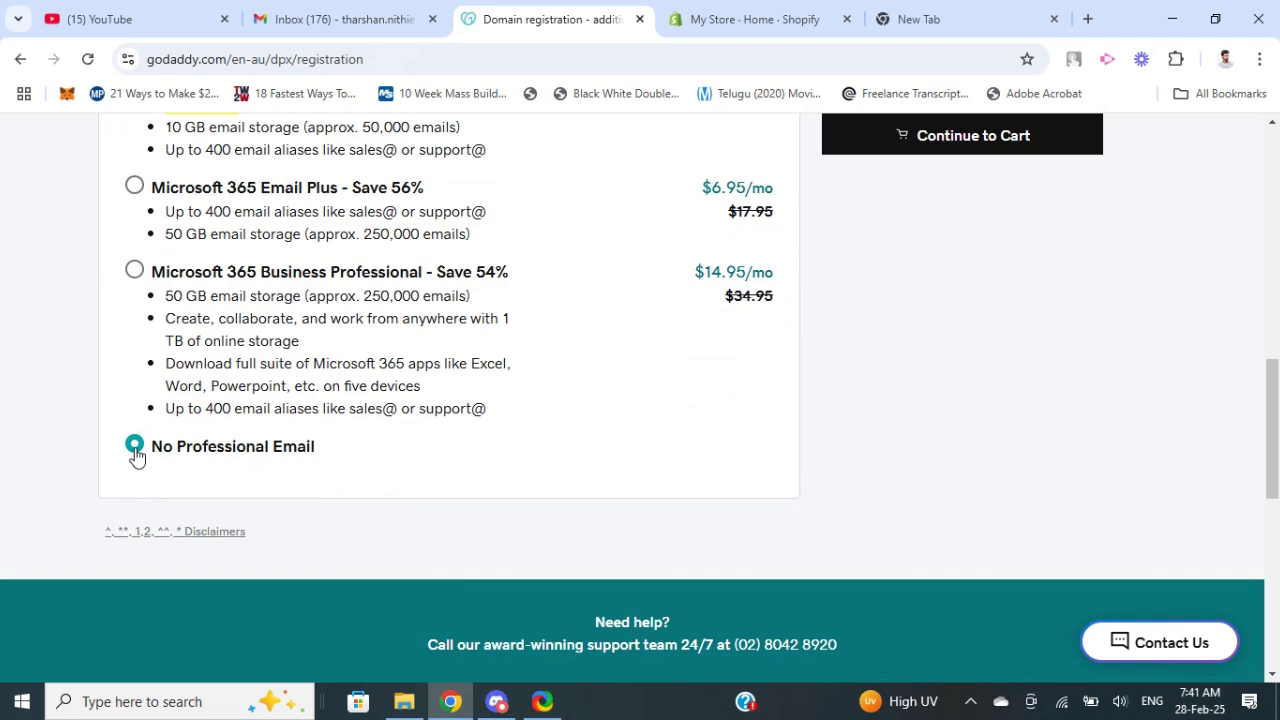
scroll(770, 606, up, 1)
scroll(770, 606, up, 4)
Continue to the cart without domain add-ons and choose Google as the account creation method.
click(1014, 134)
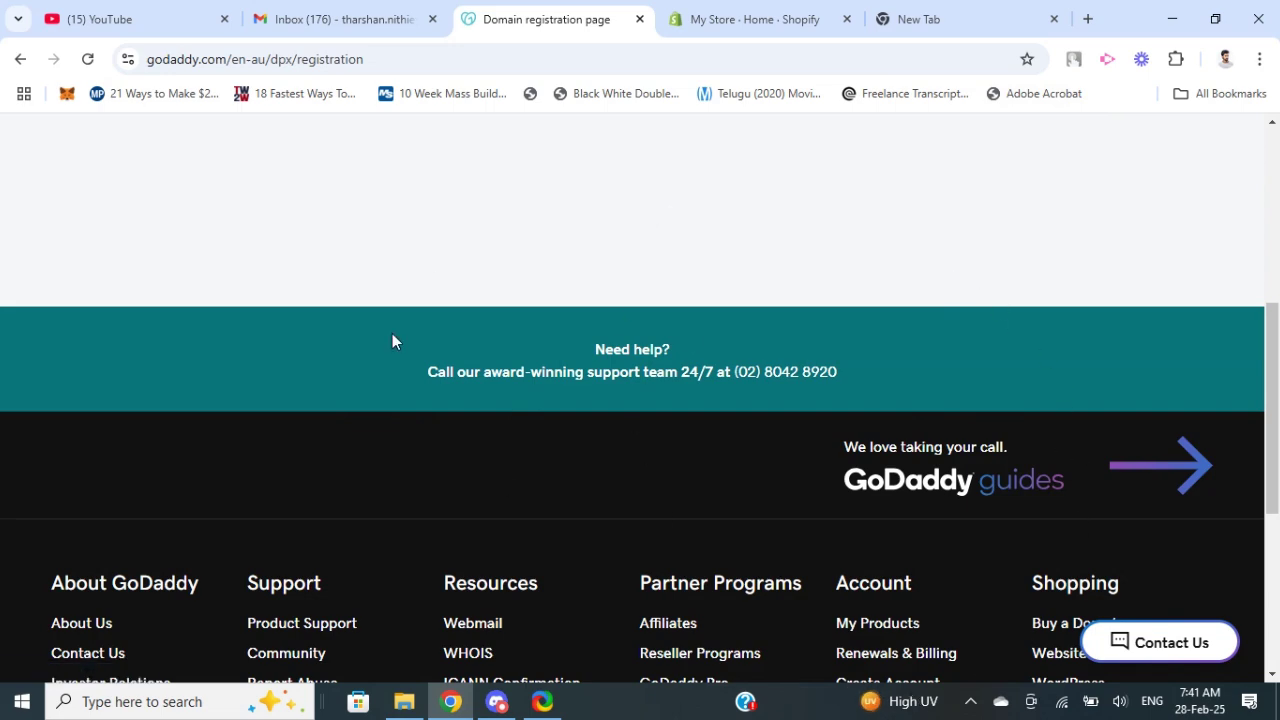
scroll(574, 400, up, 10)
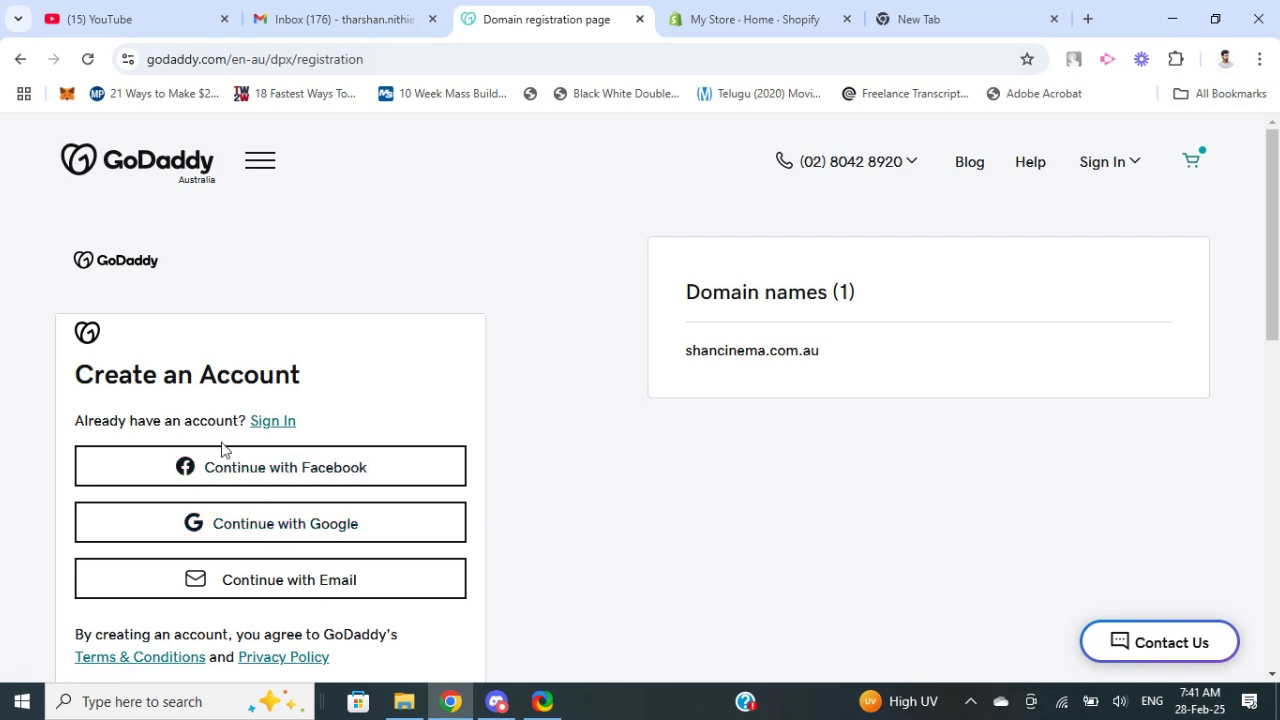
click(224, 528)
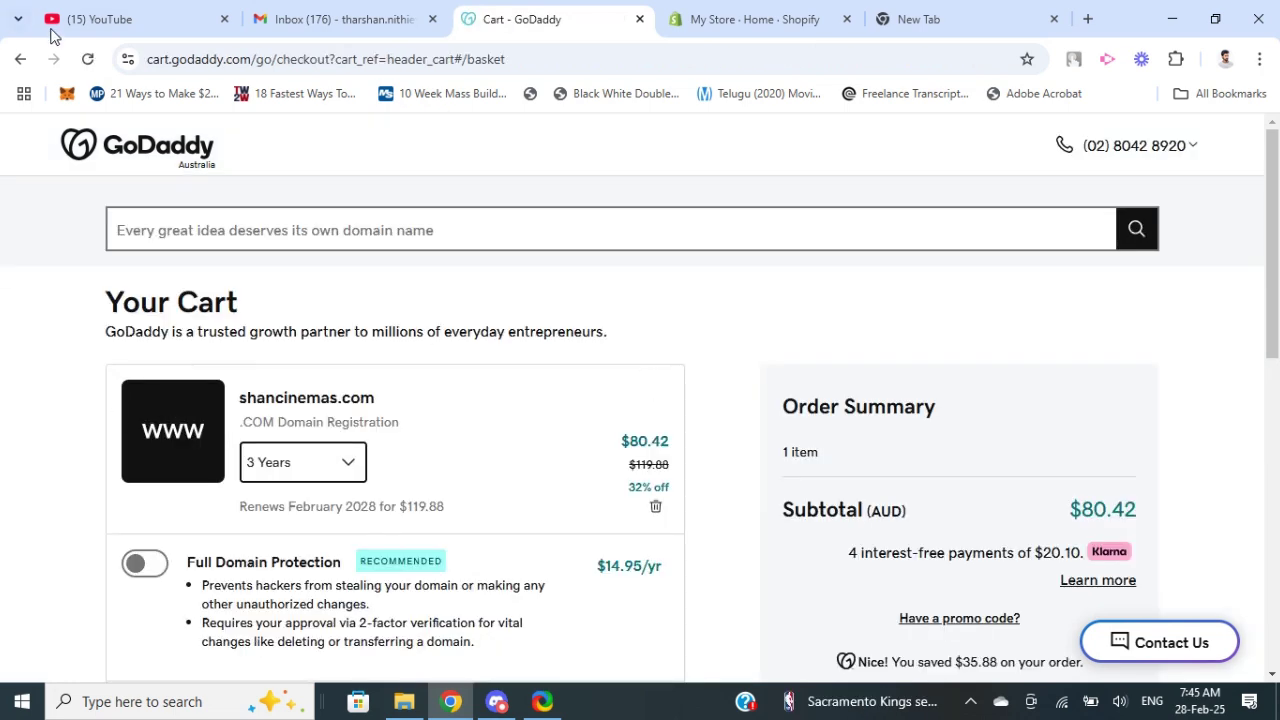
Review the shancinemas.com cart's add-ons, order summary and payment options, briefly checking the Shopify admin.
scroll(727, 455, down, 2)
scroll(727, 455, down, 2)
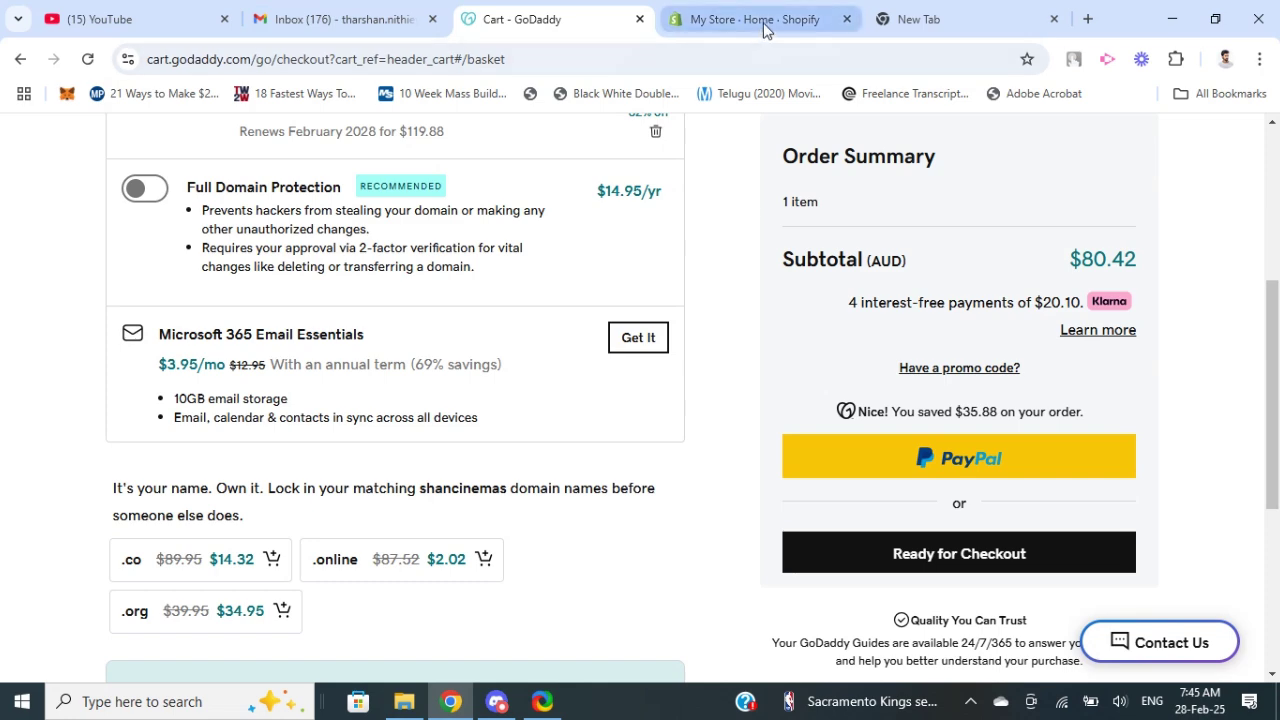
mouse_move(763, 29)
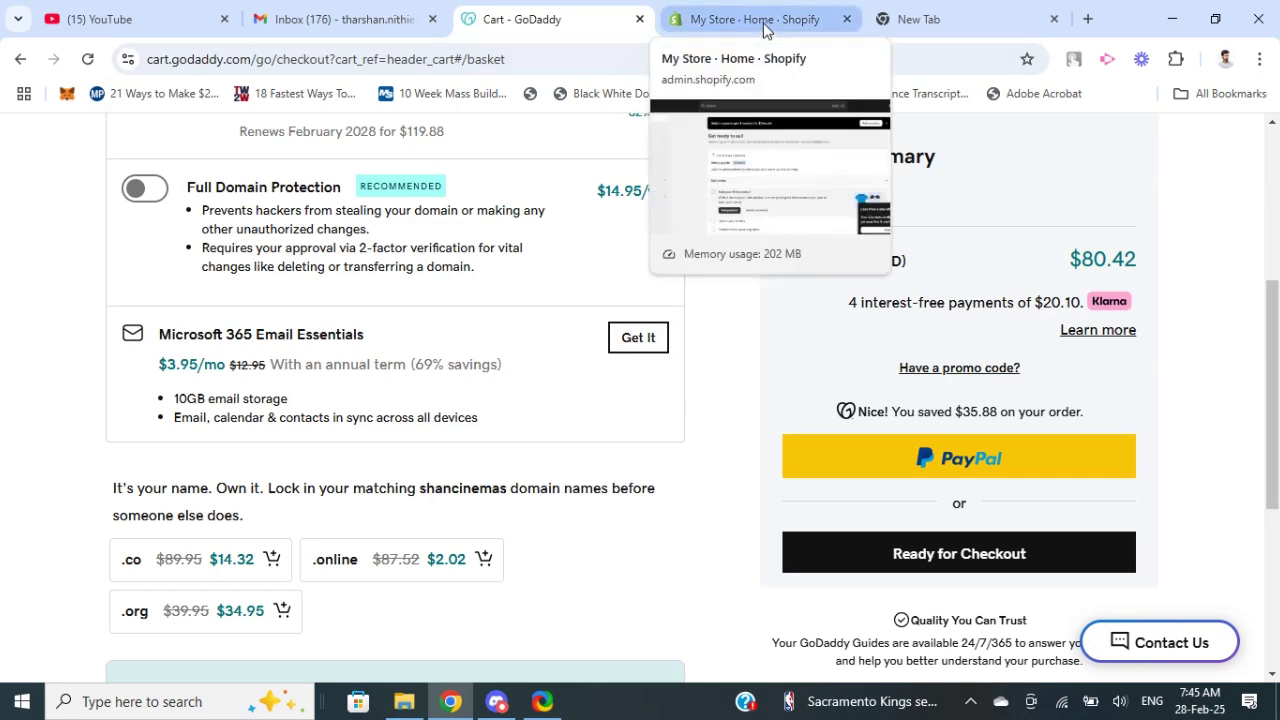
click(763, 20)
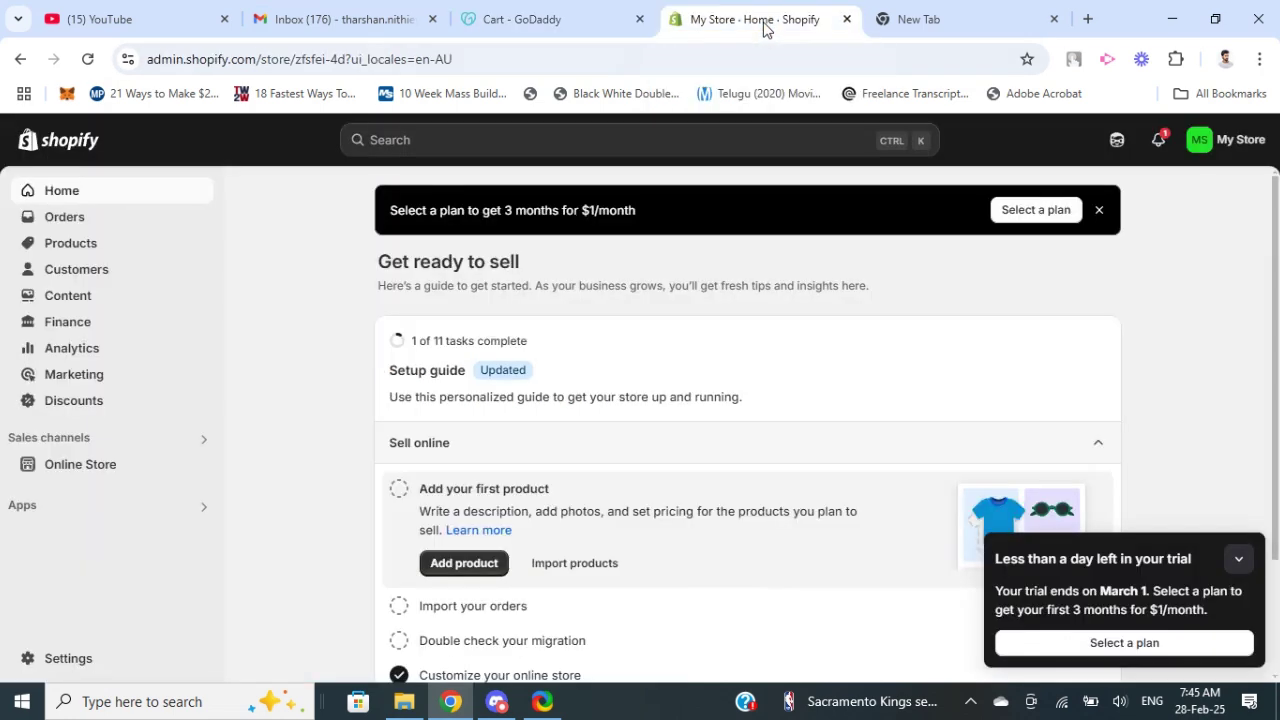
click(480, 19)
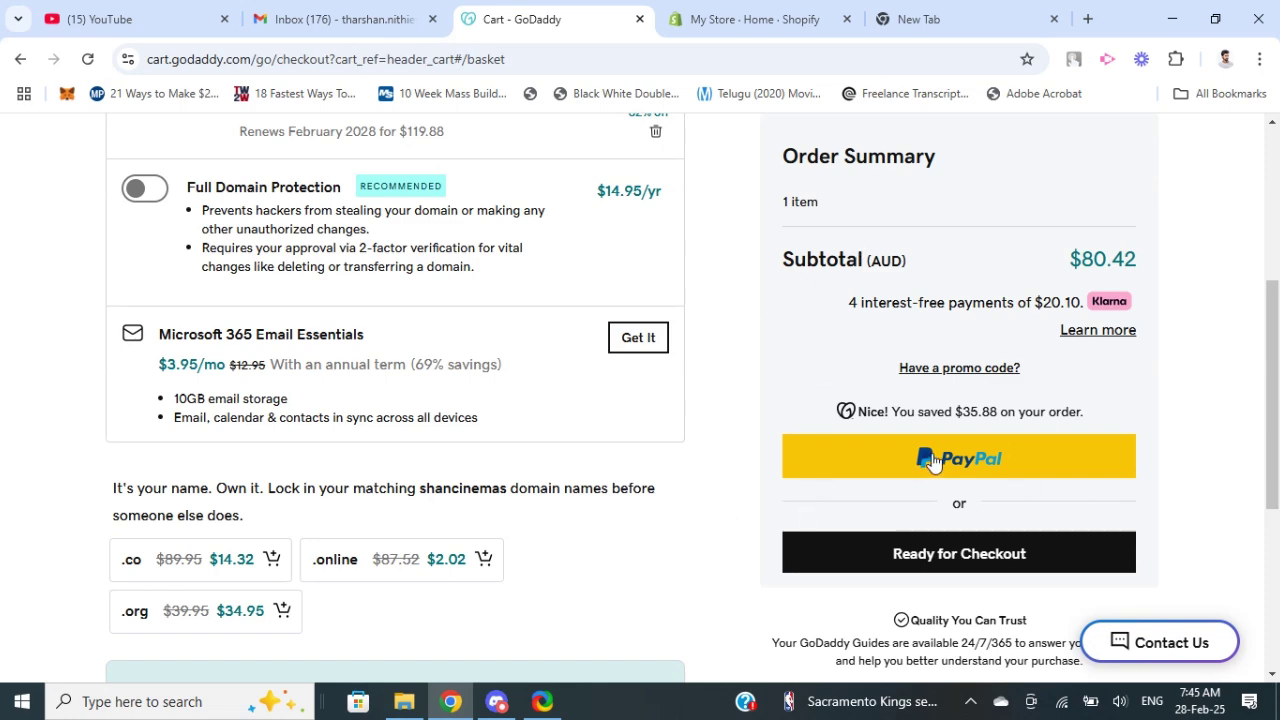
Switch to the Shopify admin and open the store's Domains settings.
click(695, 22)
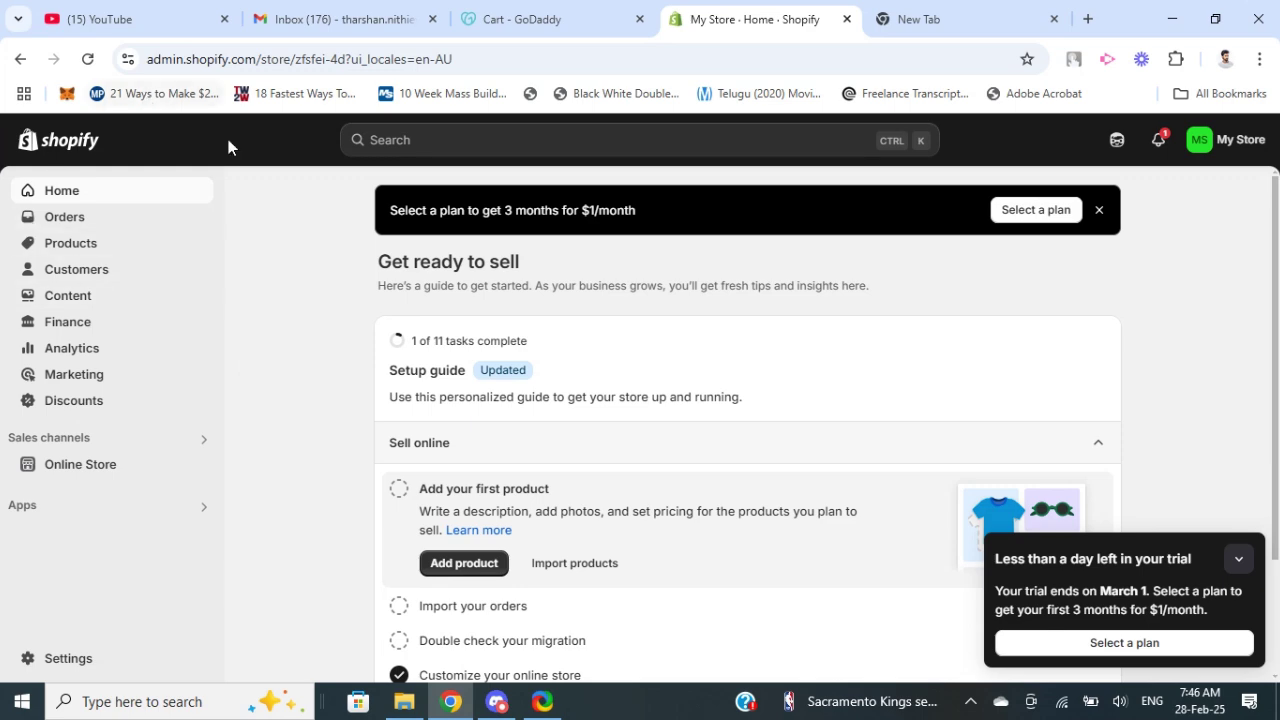
click(42, 660)
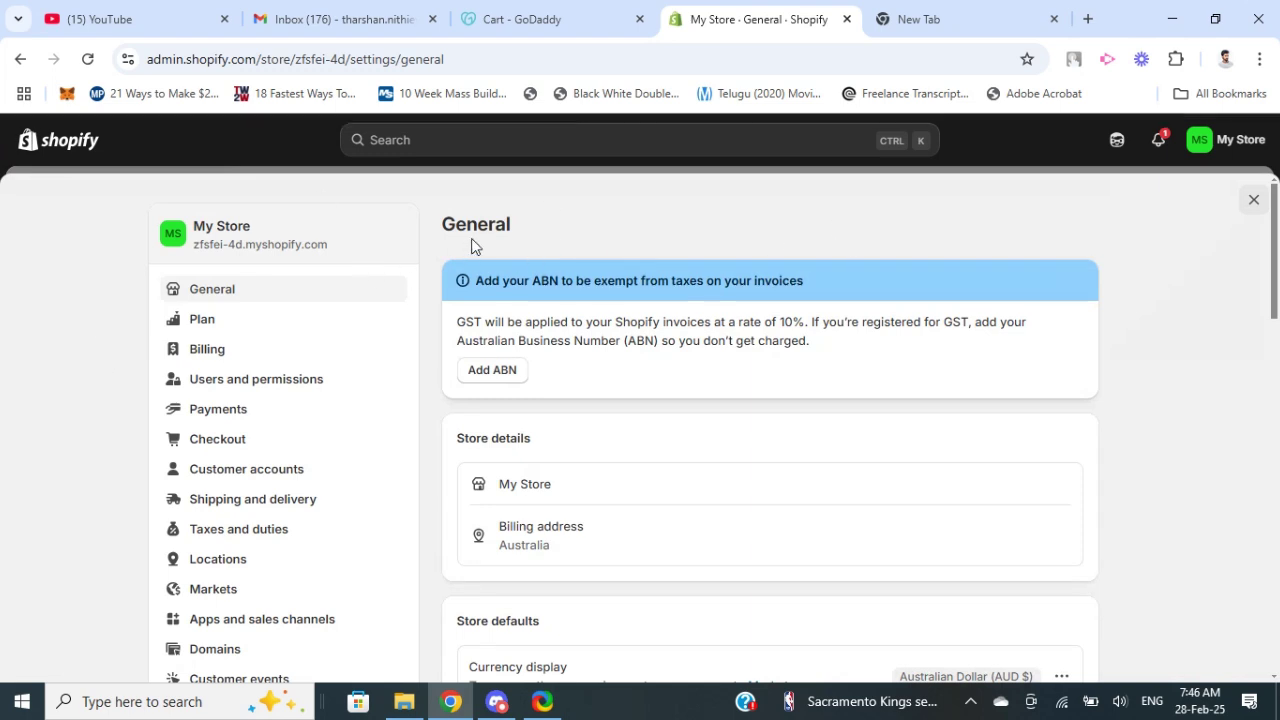
click(224, 347)
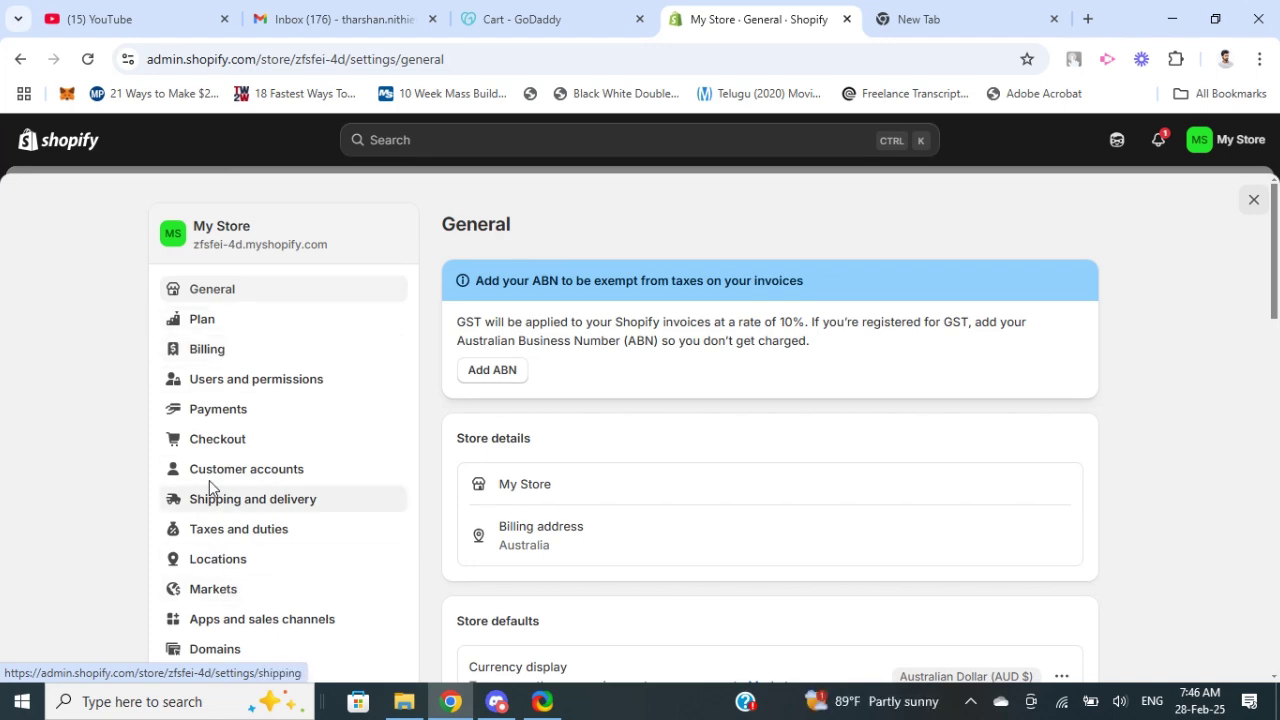
scroll(237, 668, down, 1)
click(215, 560)
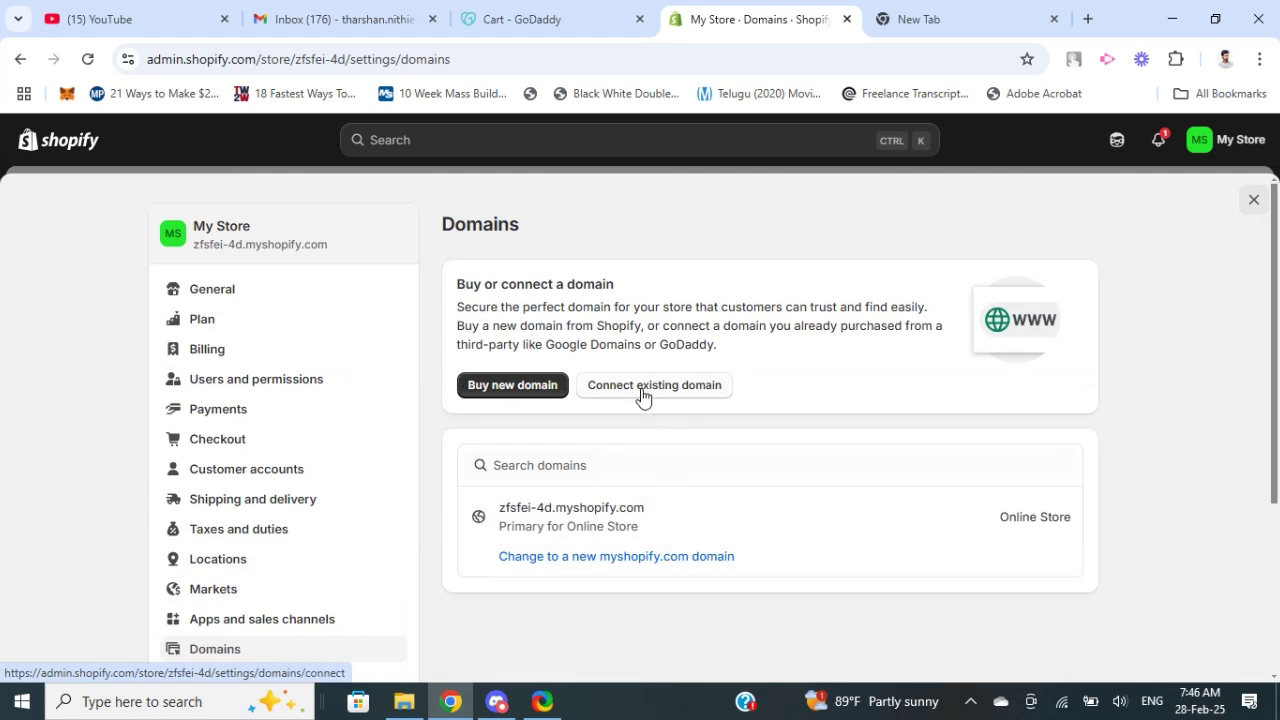
Submit shancinemas.com as the existing domain to connect to the store.
click(643, 390)
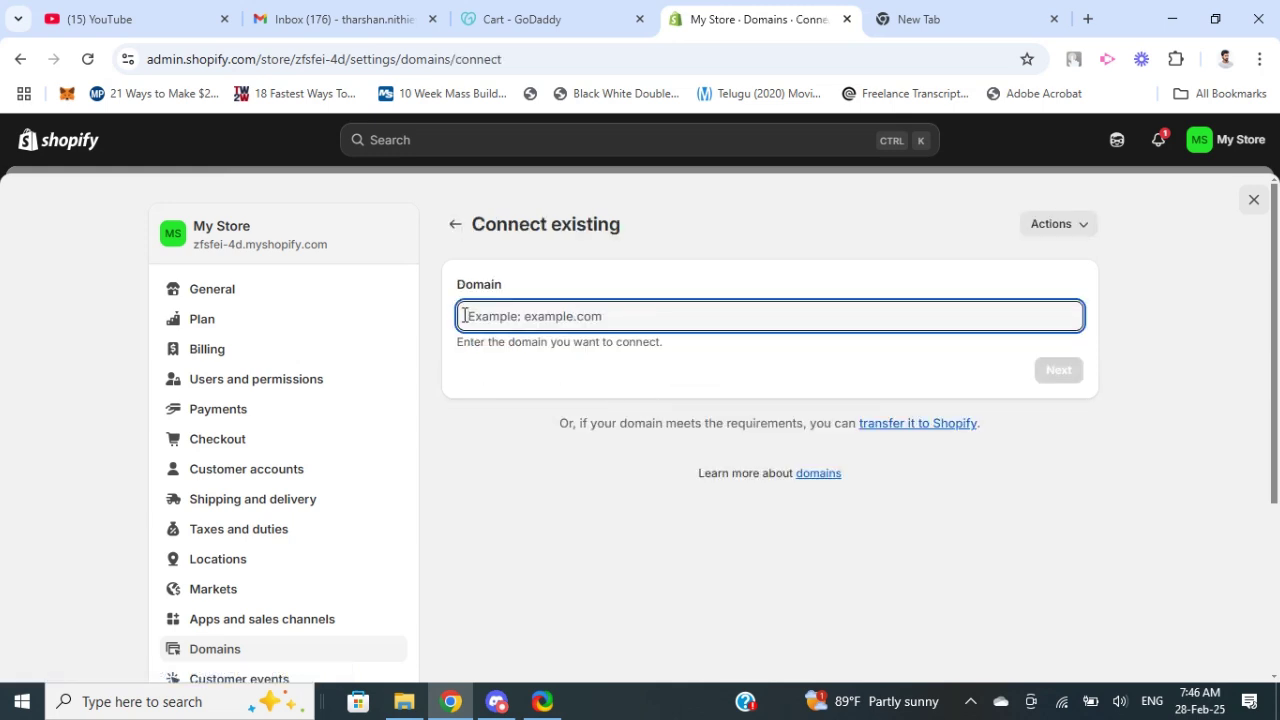
text(shan.ci)
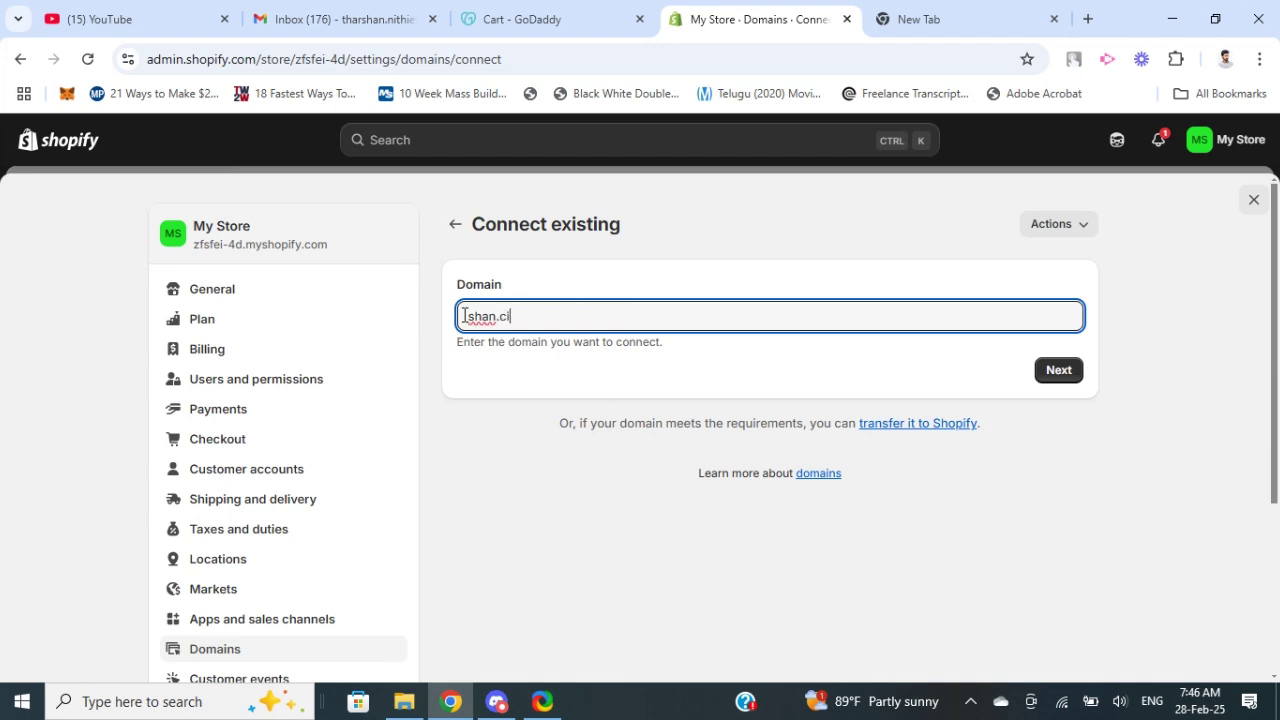
text(nemas)
text(emas)
click(1049, 372)
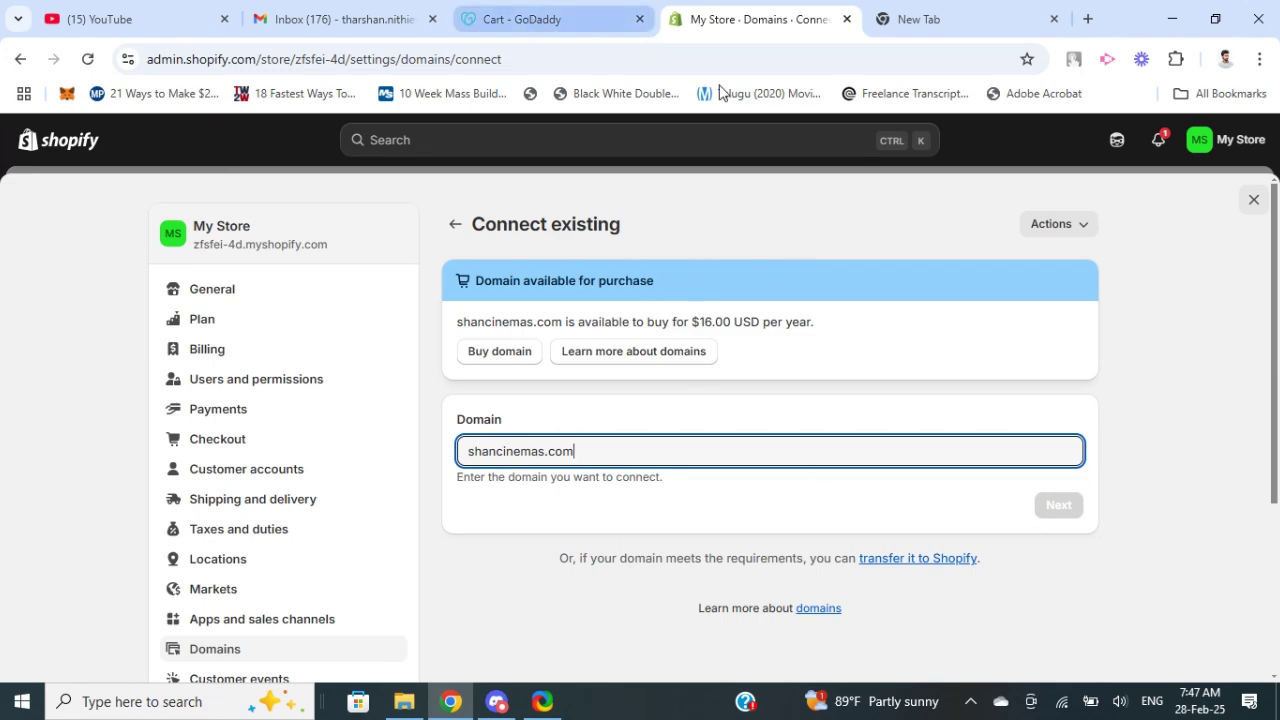
Switch to GoDaddy and open the account's domain portfolio by way of My Products.
click(540, 20)
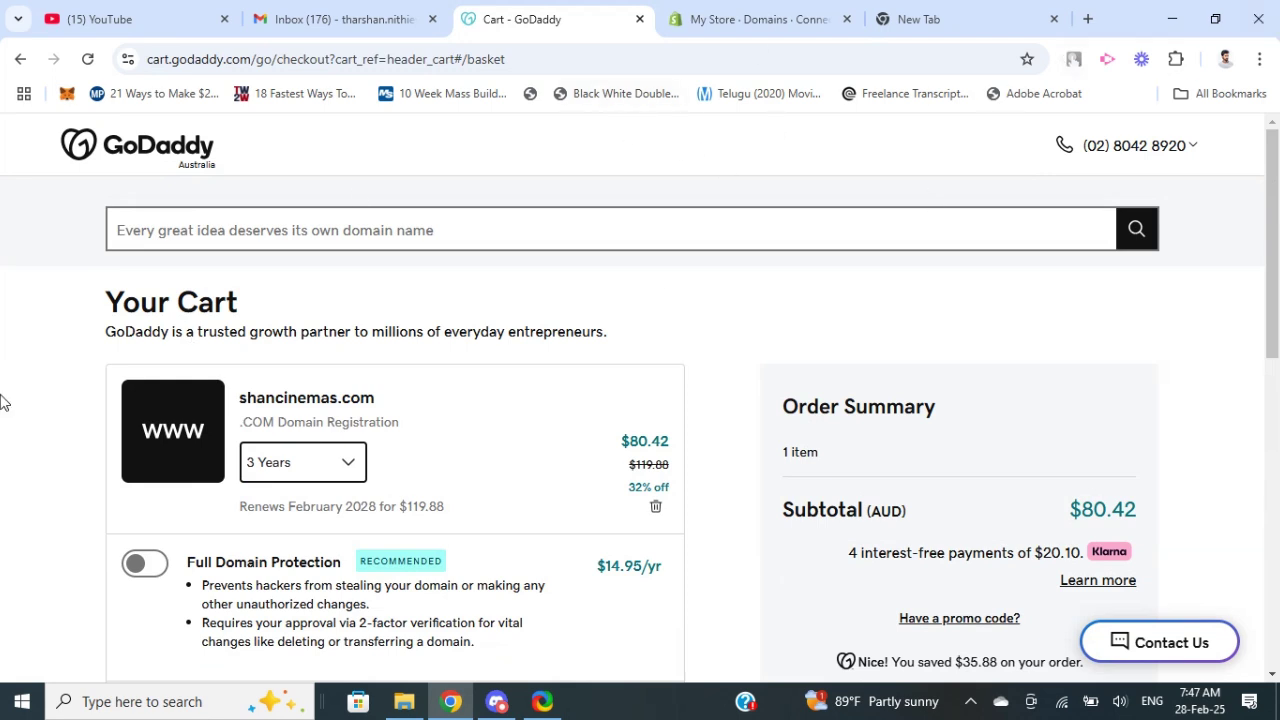
click(170, 150)
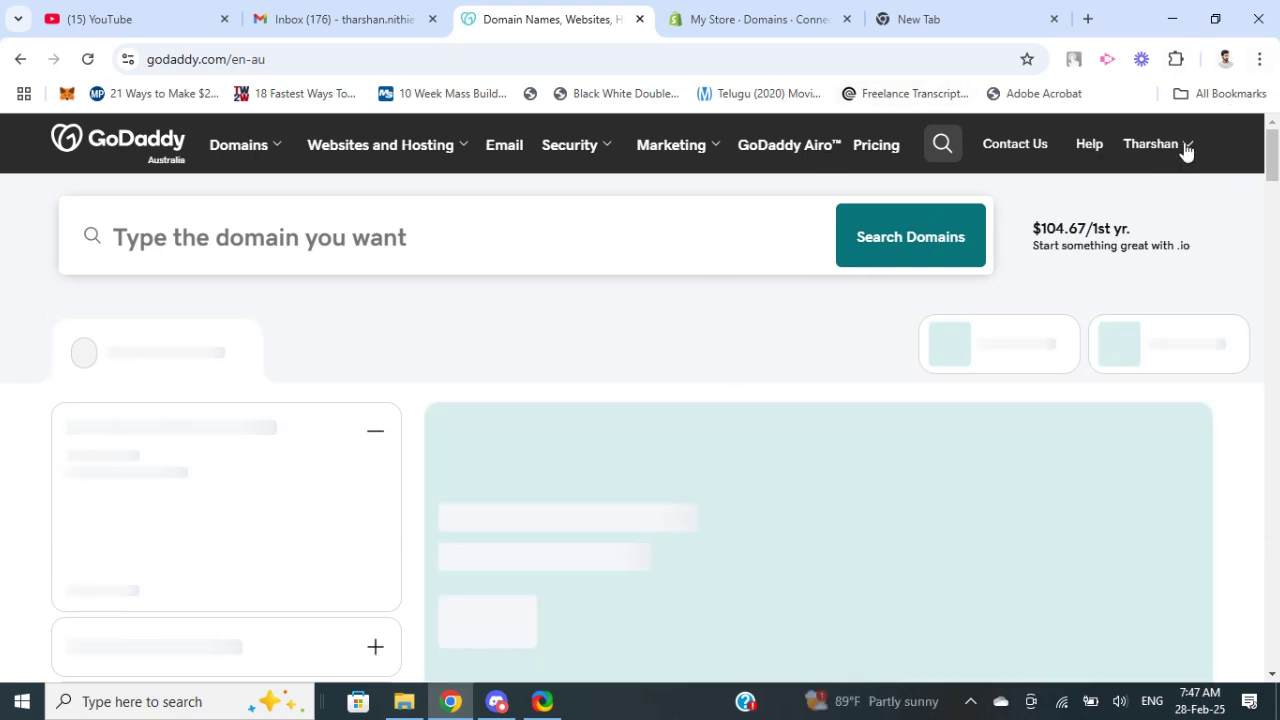
click(1186, 148)
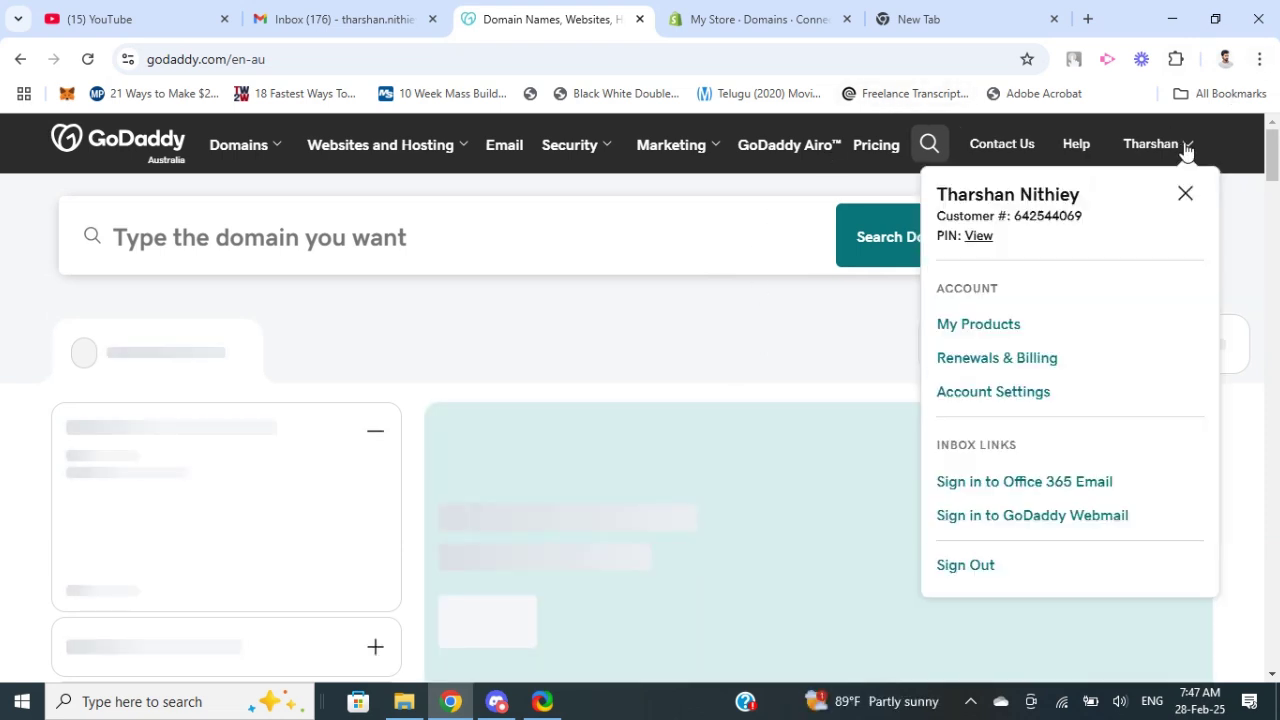
click(955, 326)
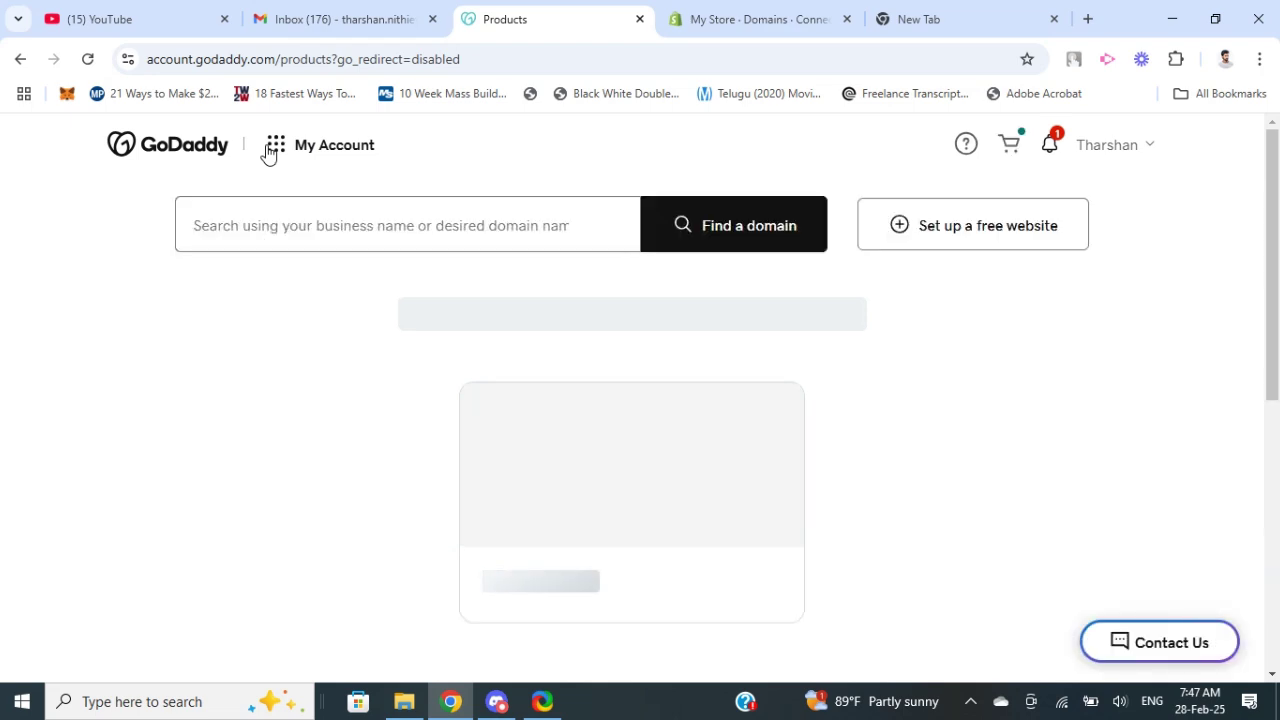
click(270, 155)
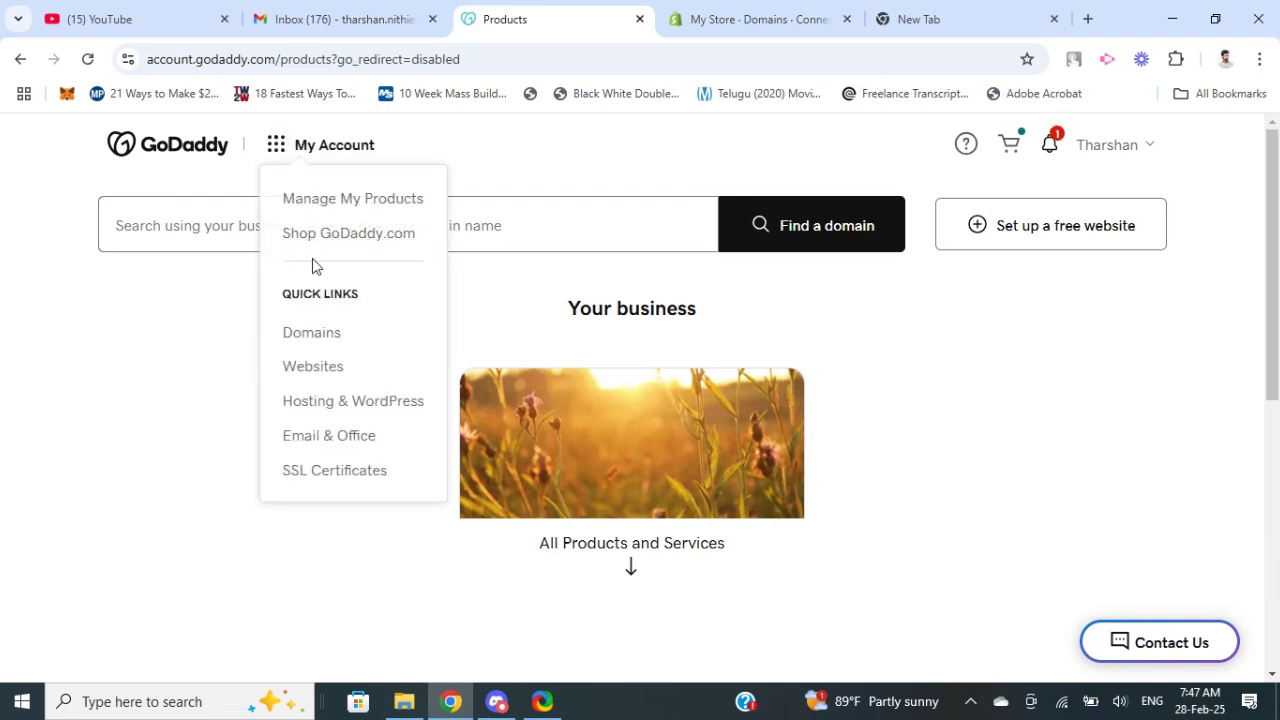
click(312, 335)
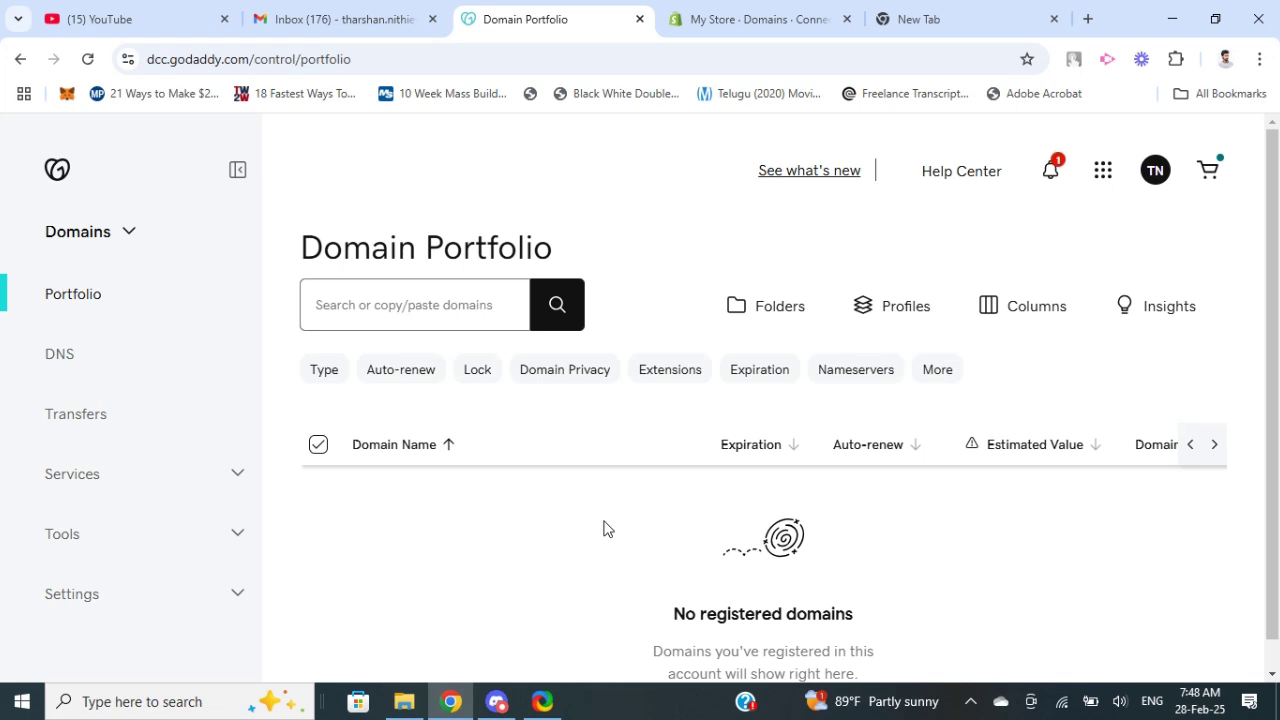
Return to the Shopify admin, leave the store settings and open the installed DSers-AliExpress Dropshipping app.
click(781, 20)
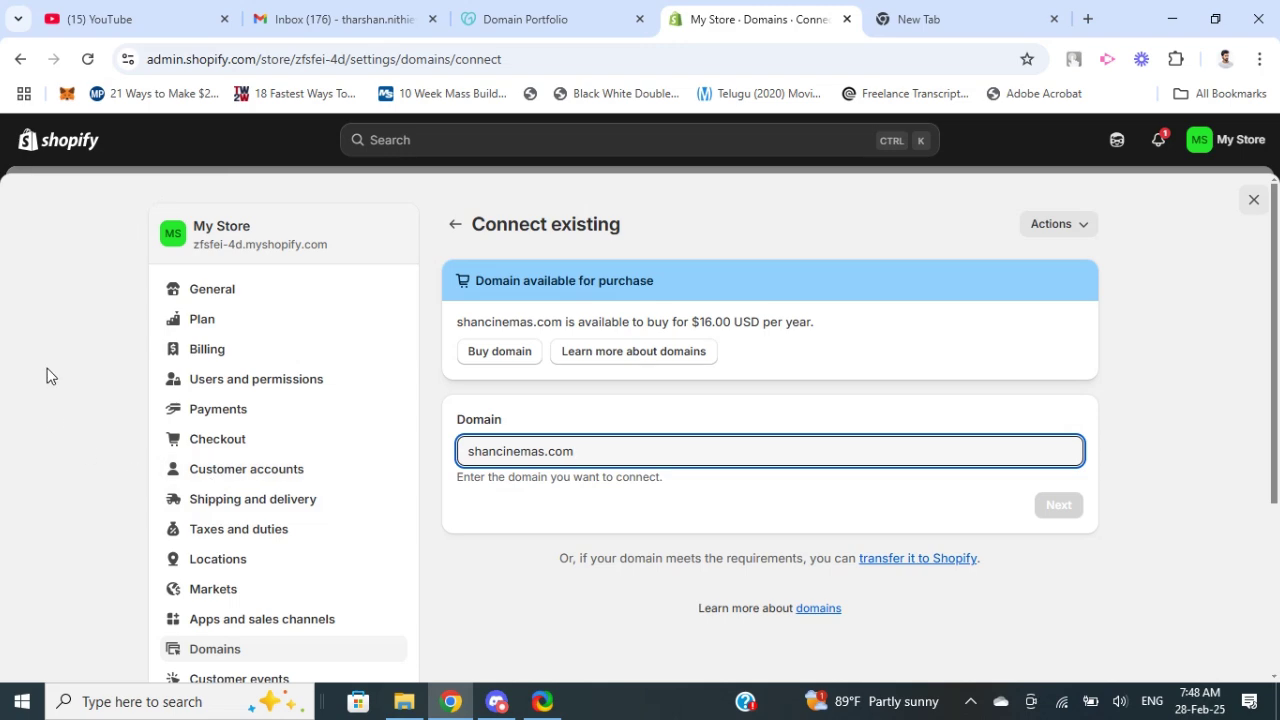
scroll(70, 405, down, 3)
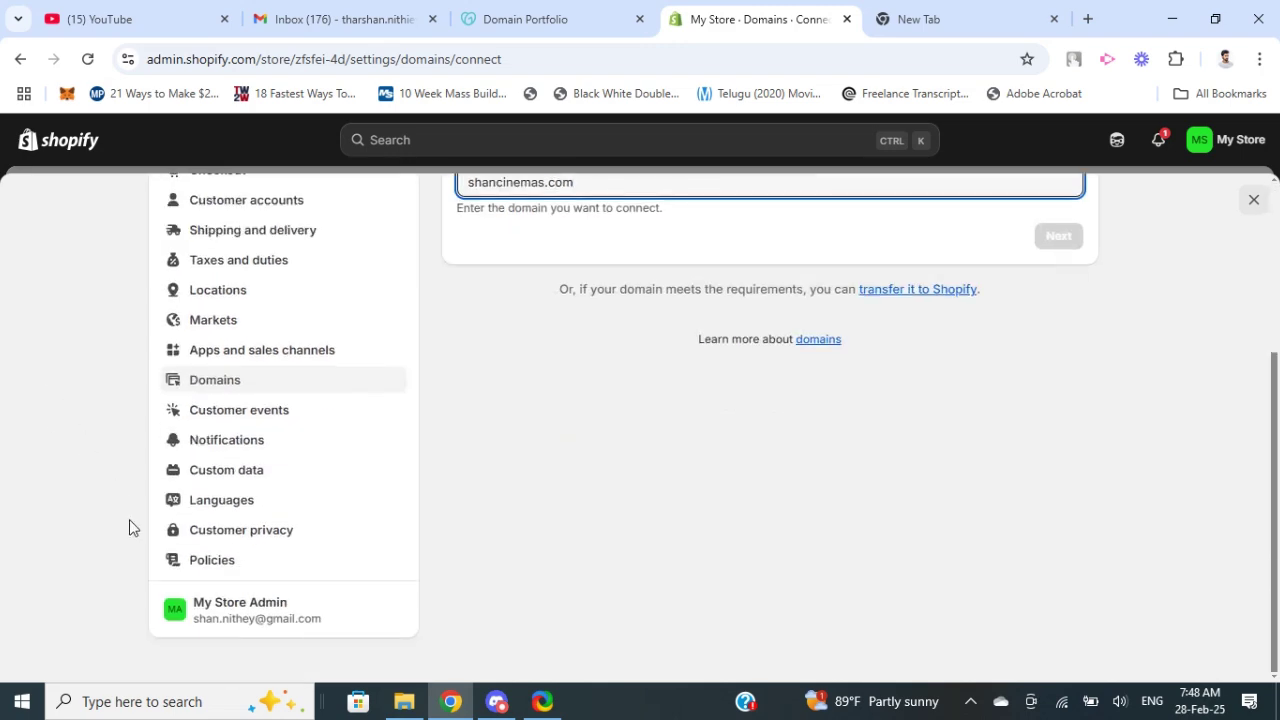
scroll(129, 527, up, 3)
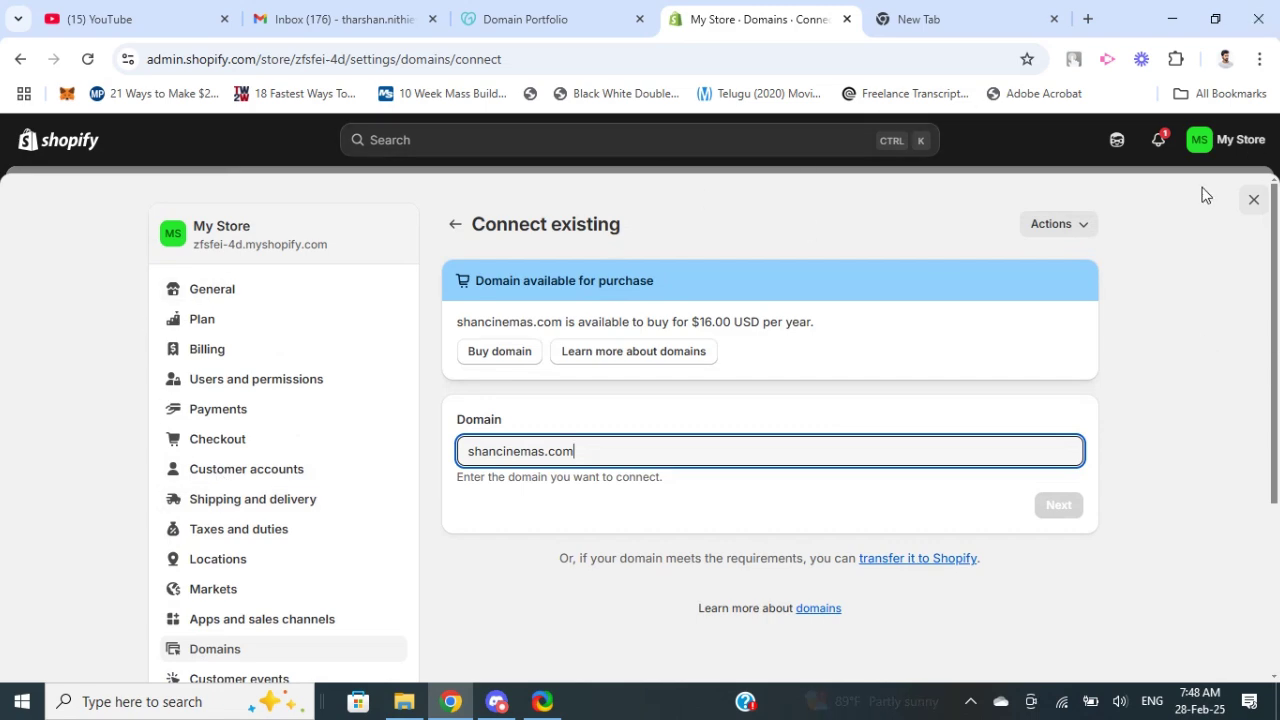
click(1253, 199)
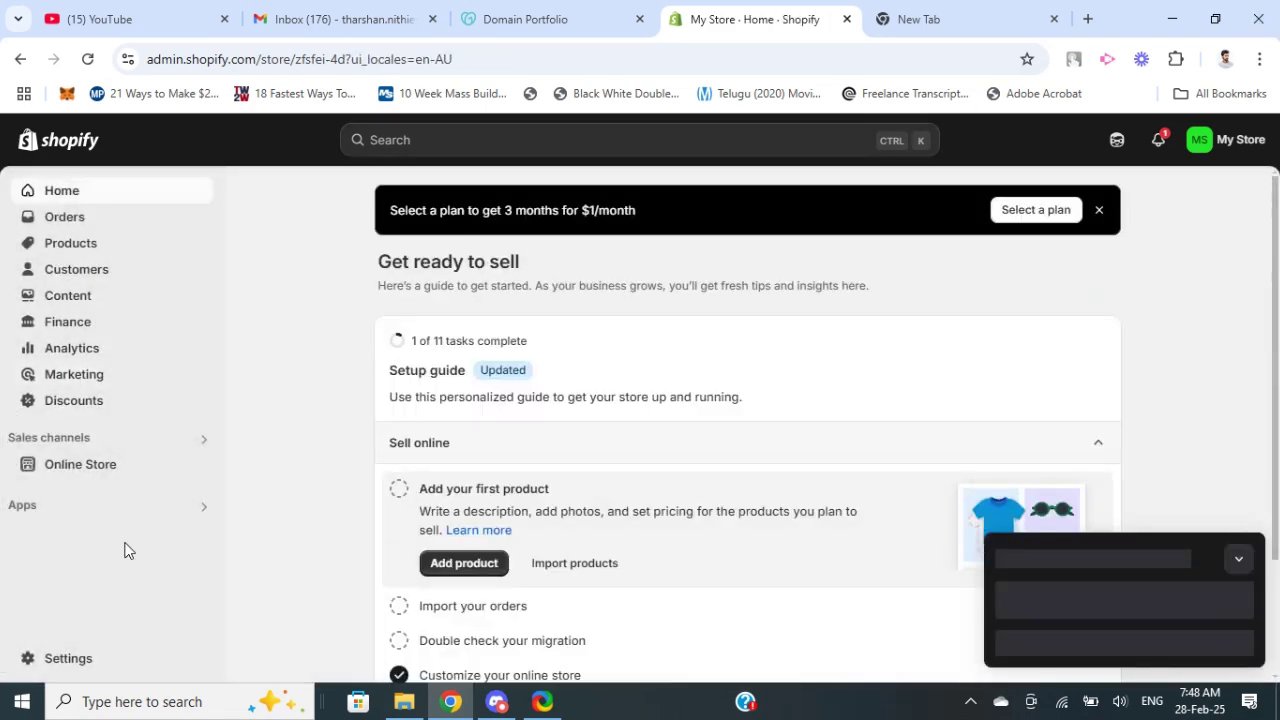
click(205, 512)
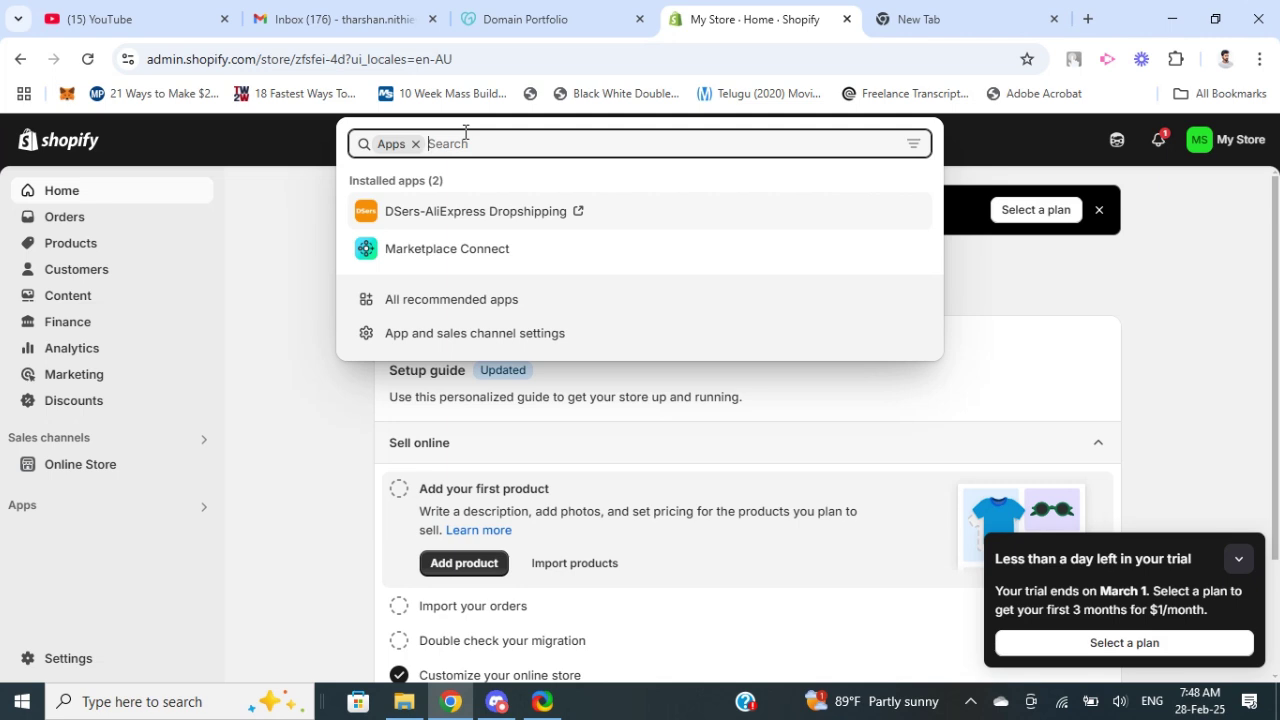
click(474, 210)
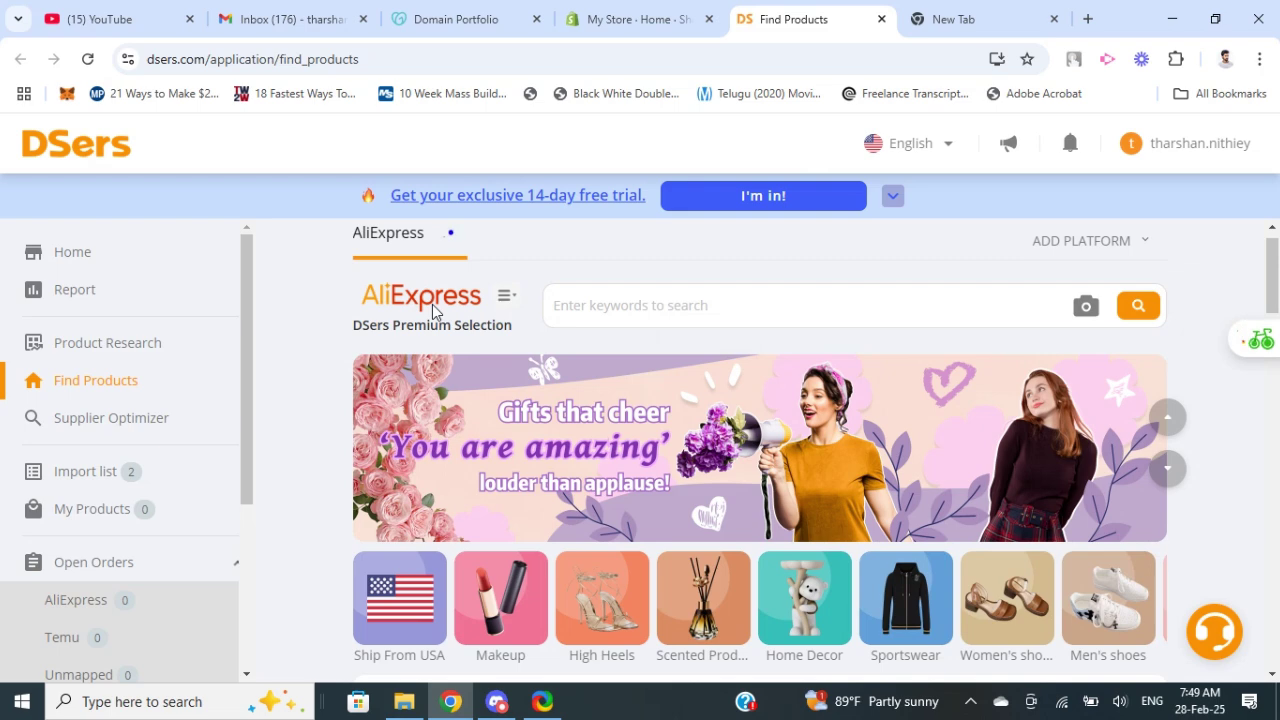
Browse the AliExpress products in DSers and open the product page of the LED Dental Wireless Ultrasonic Activator.
click(937, 22)
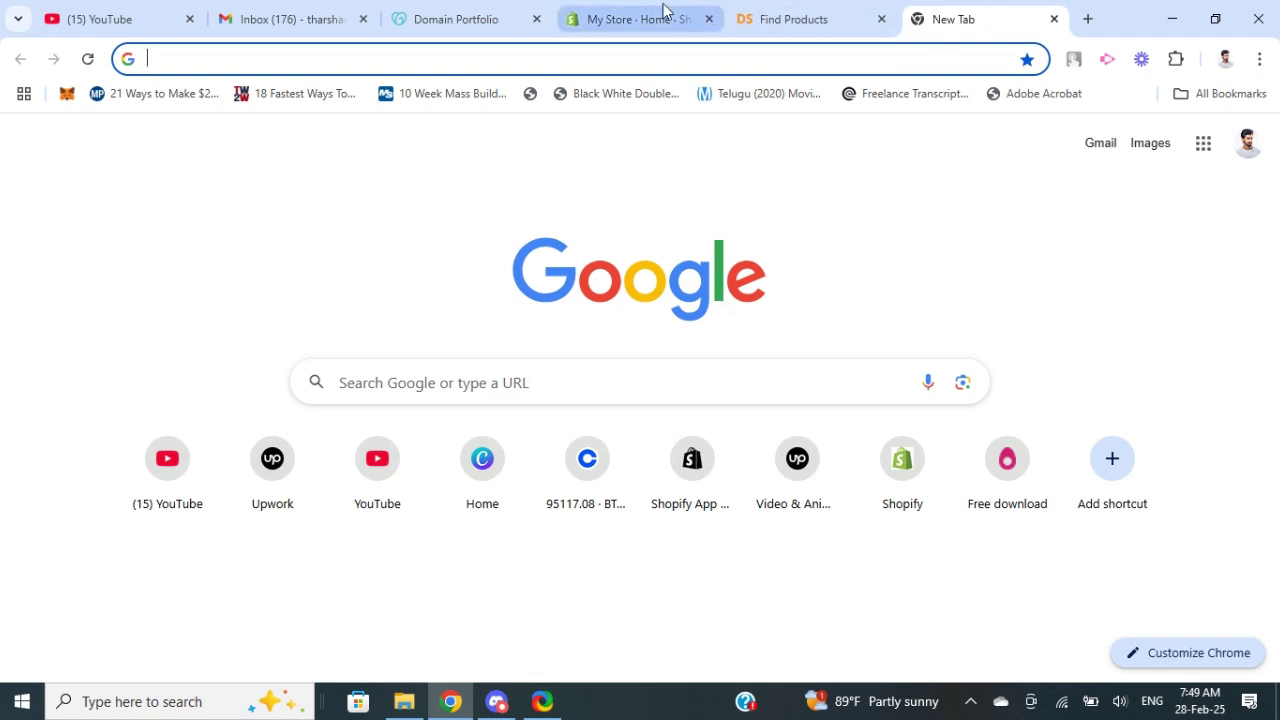
click(812, 22)
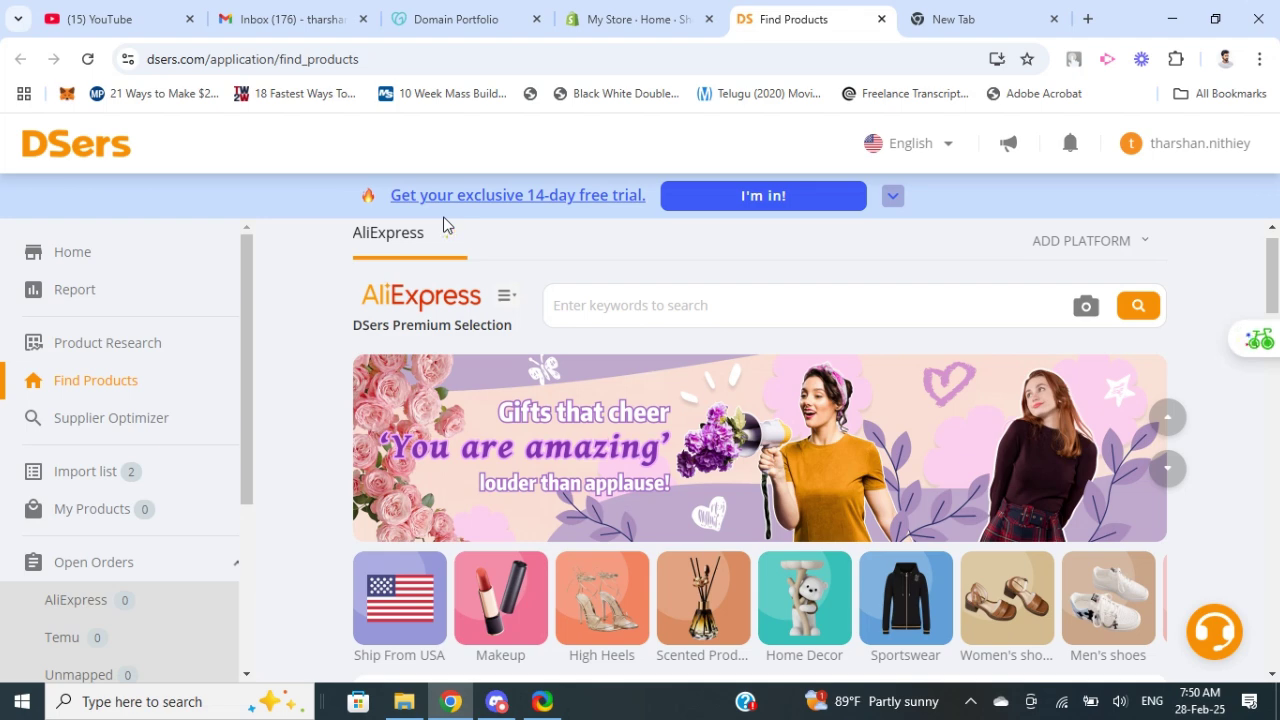
scroll(343, 374, down, 5)
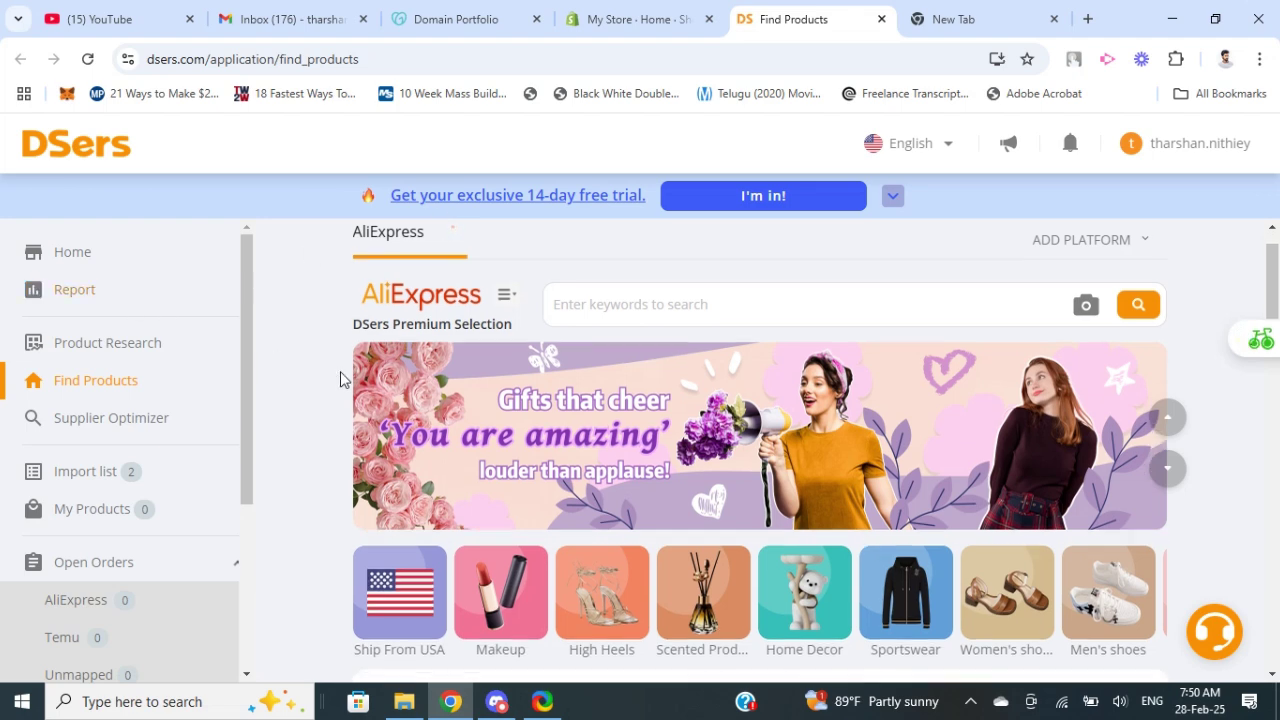
scroll(392, 483, up, 5)
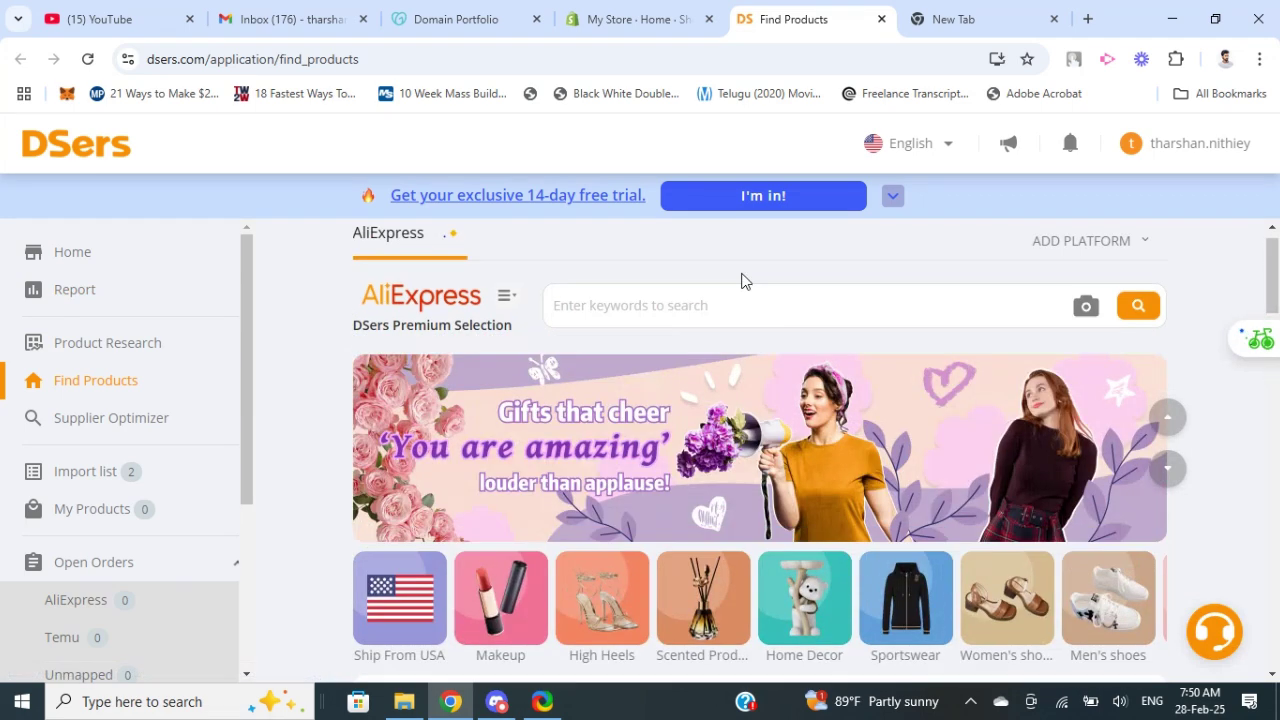
click(590, 307)
scroll(240, 420, down, 3)
scroll(714, 525, down, 5)
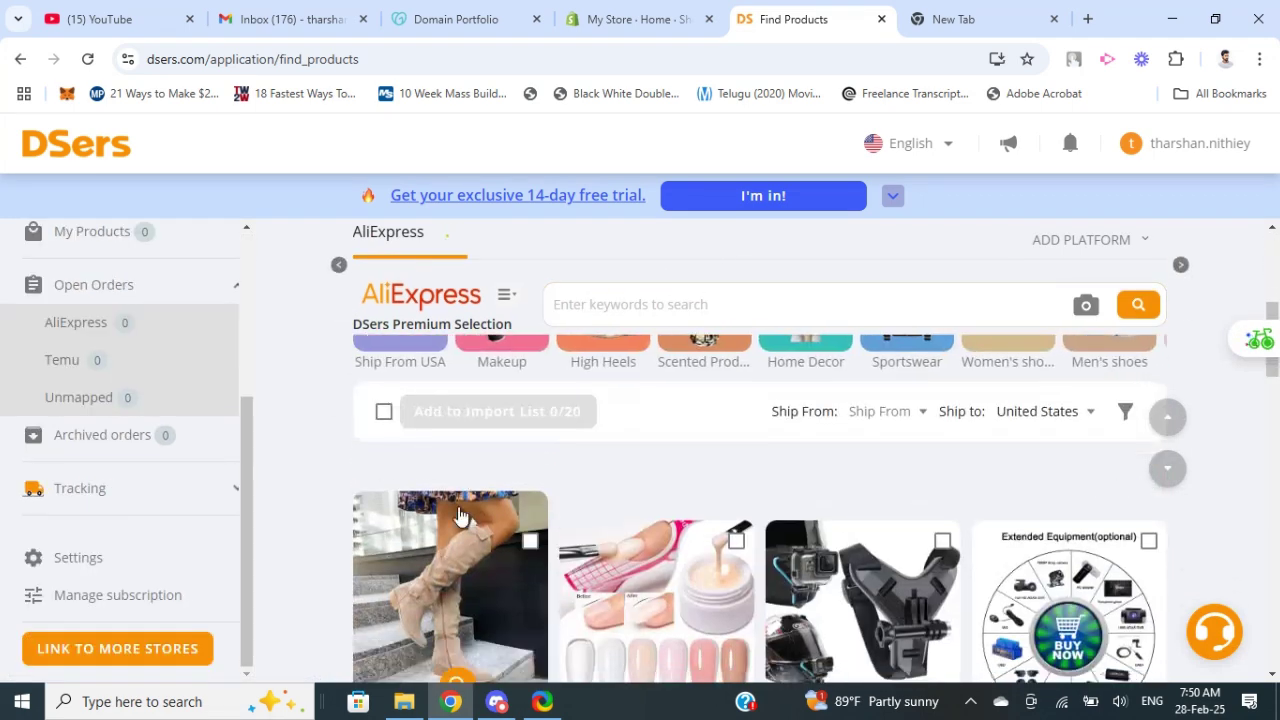
scroll(700, 522, up, 2)
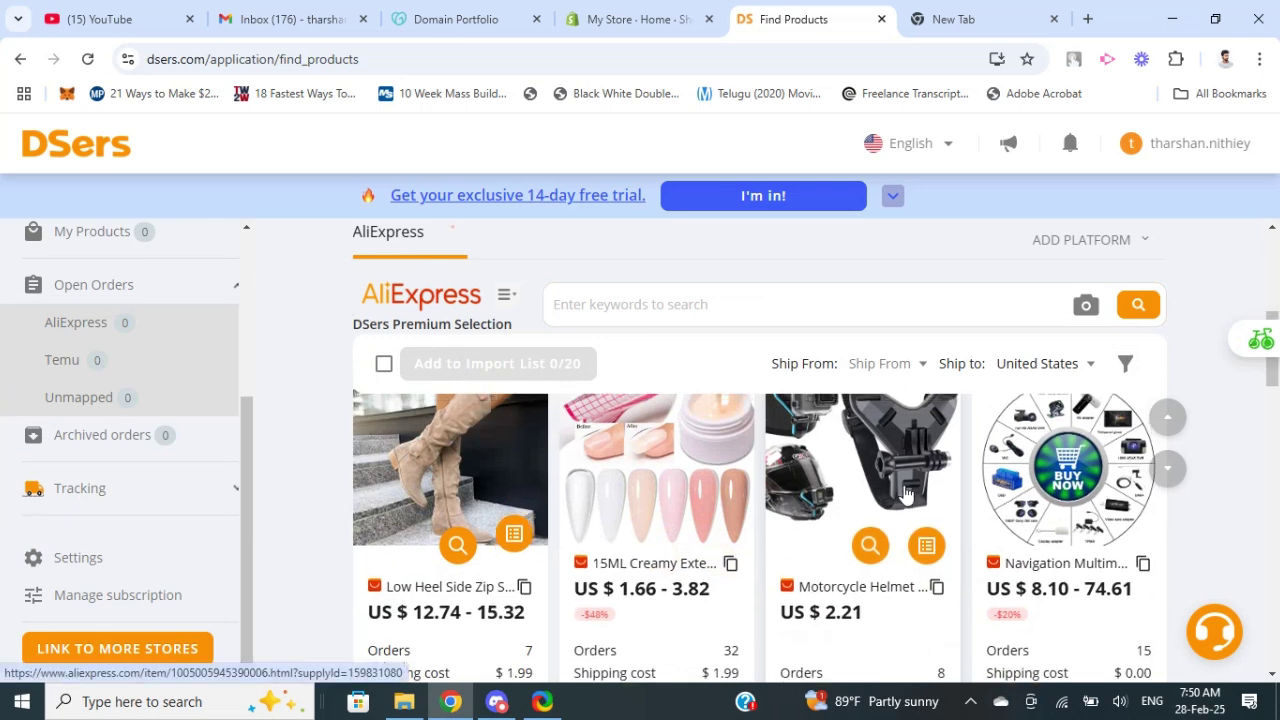
scroll(645, 515, down, 4)
scroll(641, 512, down, 5)
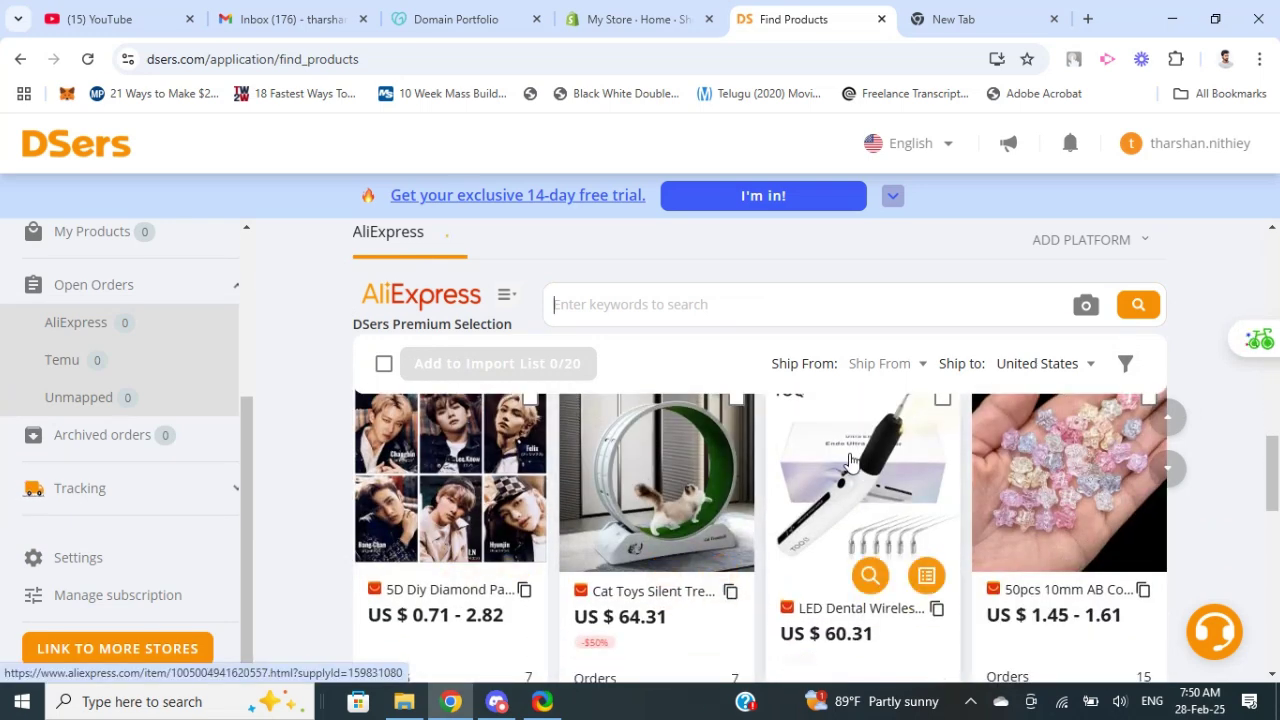
click(843, 479)
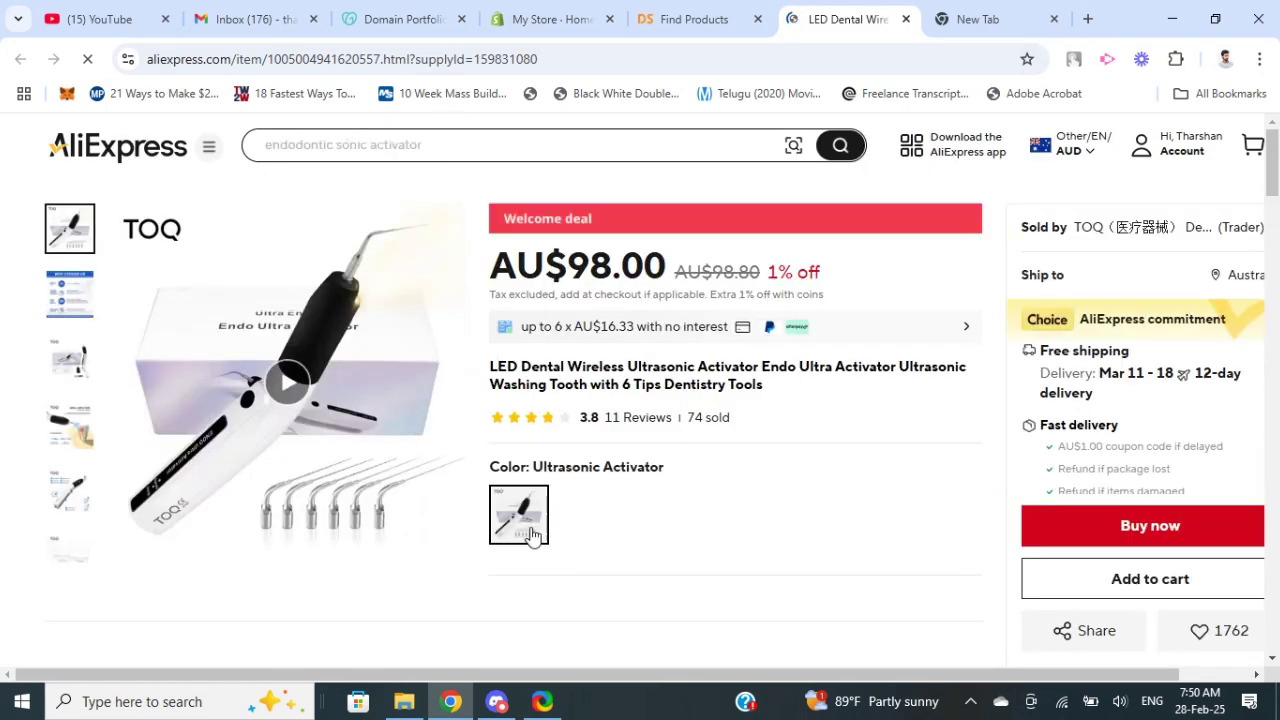
Copy the web address of the LED Dental Wireless Ultrasonic Activator's AliExpress page.
scroll(400, 455, down, 3)
scroll(491, 491, up, 3)
click(239, 57)
click(633, 66)
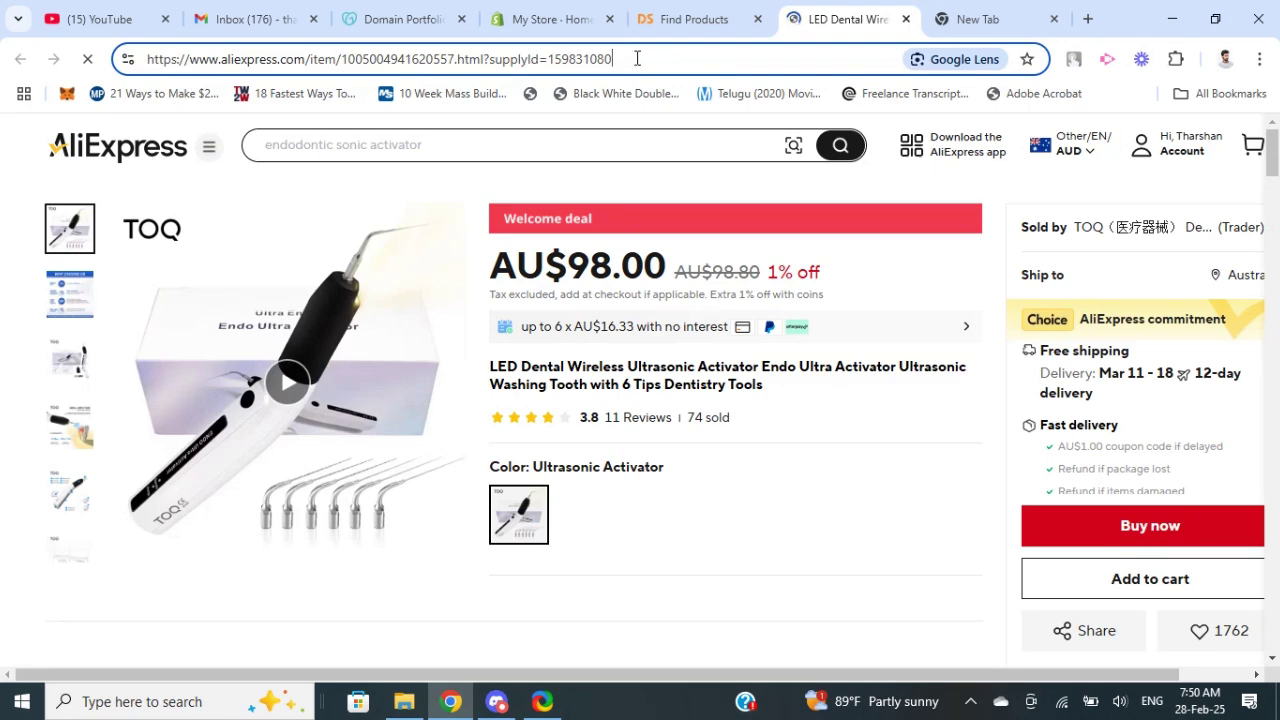
drag(637, 58, 155, 60)
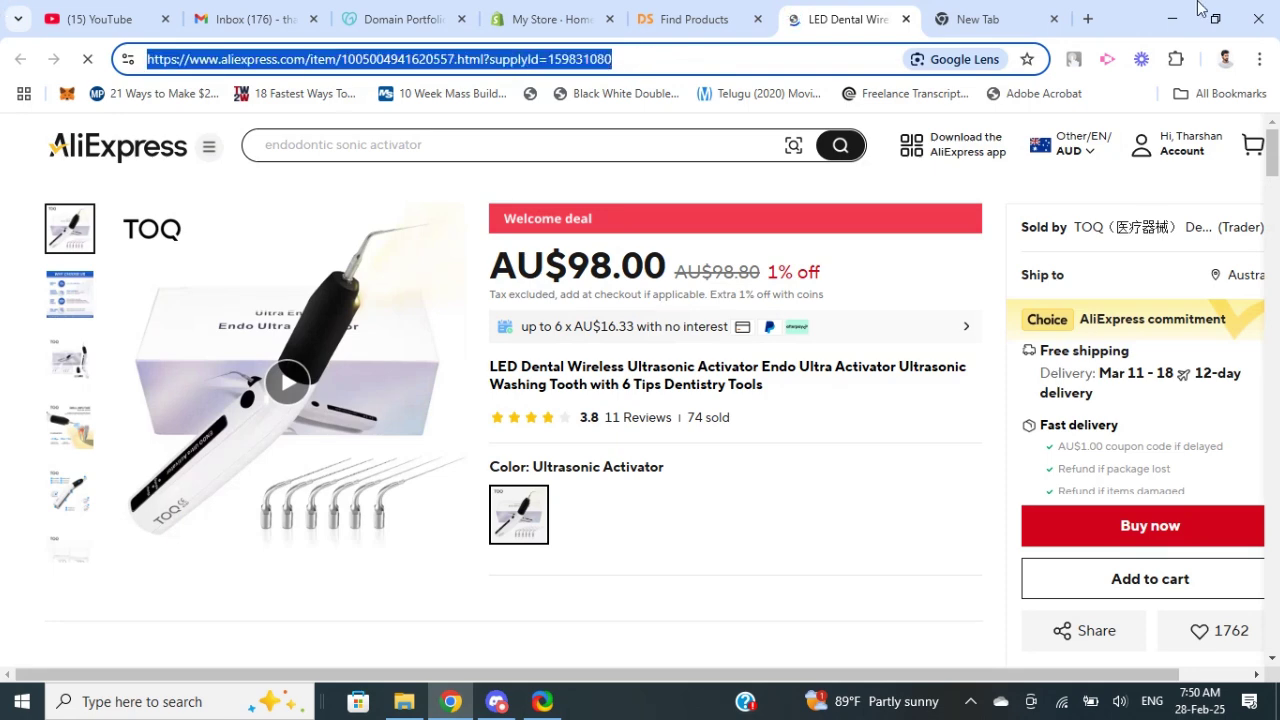
Switch to DSers and add the ultrasonic activator to the import list using its copied AliExpress product link.
click(694, 19)
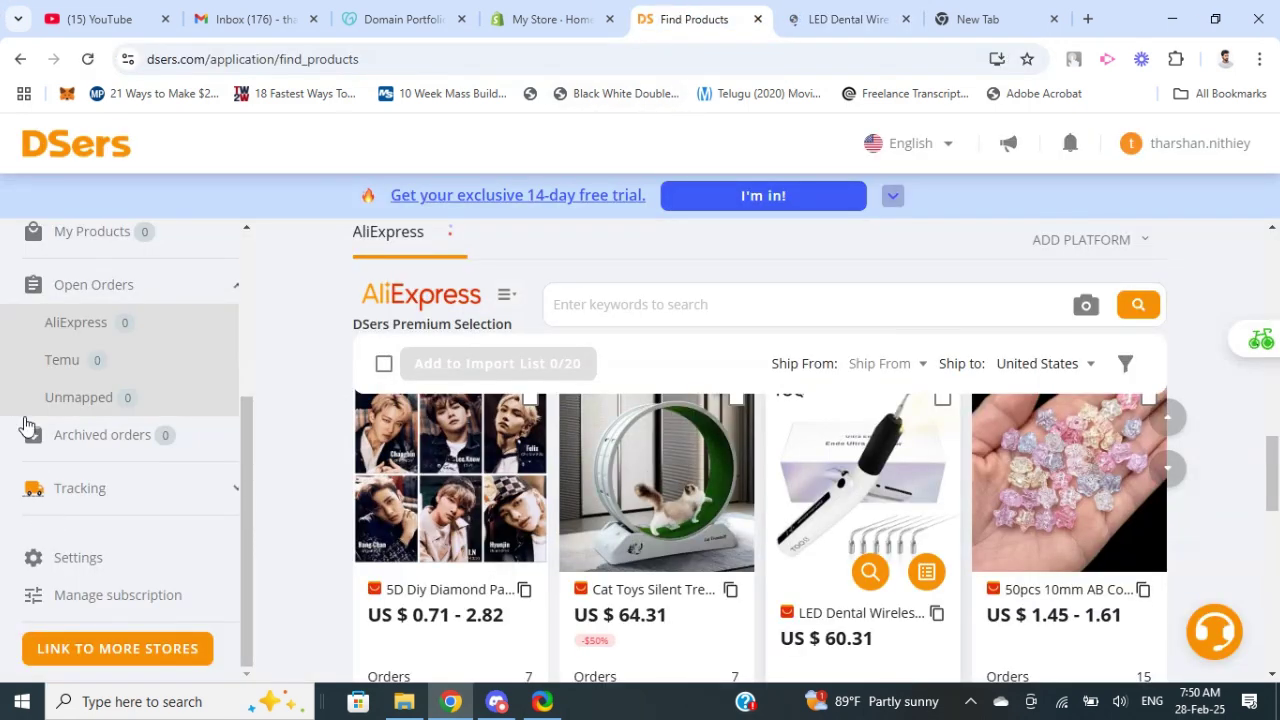
scroll(40, 410, up, 3)
click(95, 343)
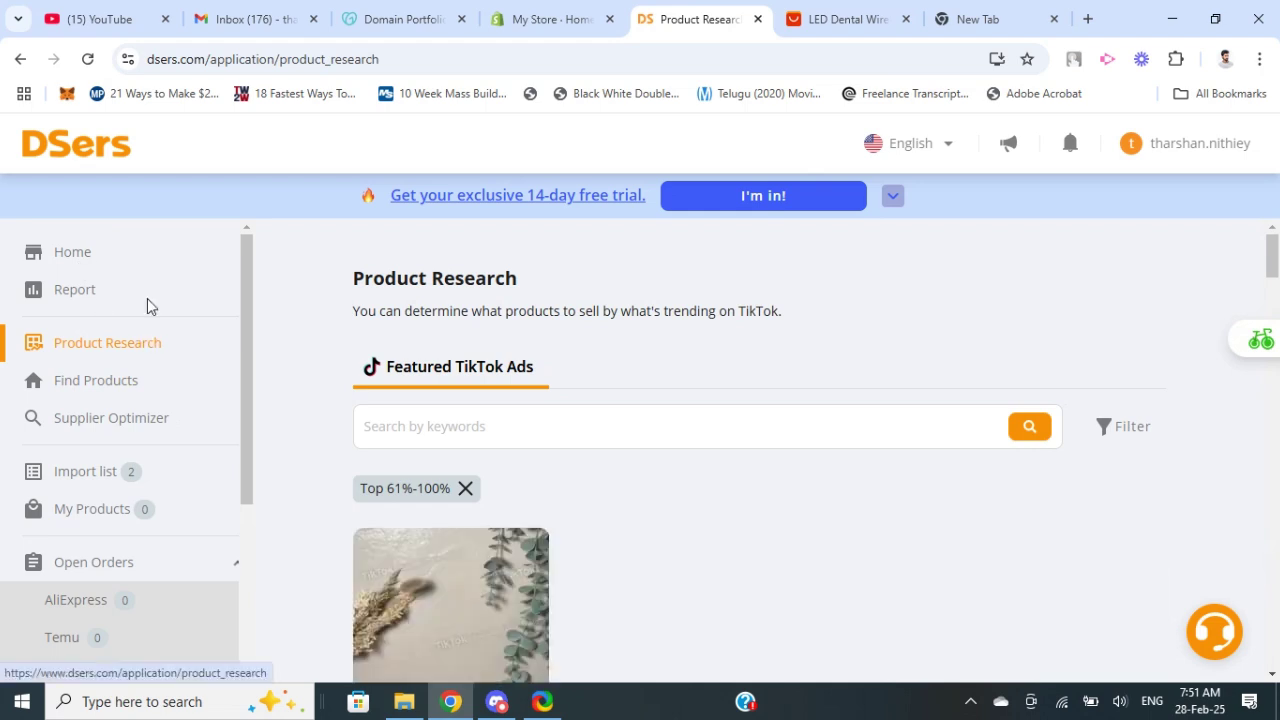
click(72, 477)
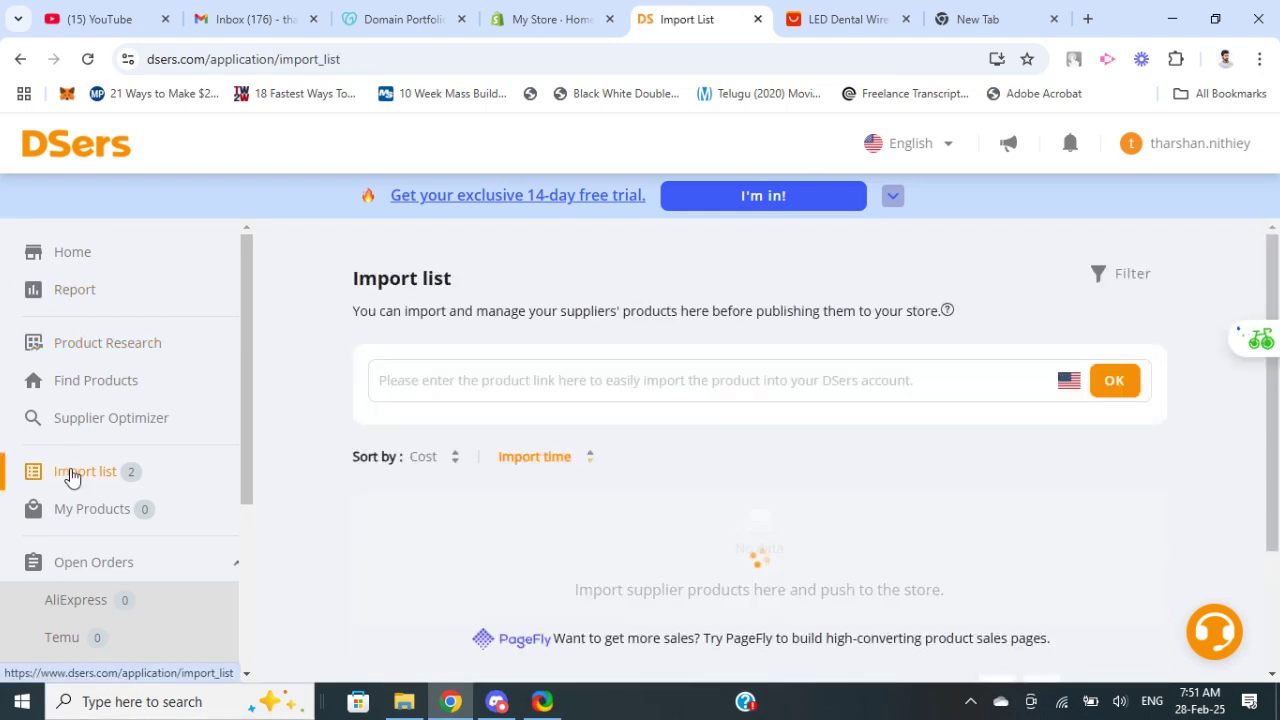
click(385, 380)
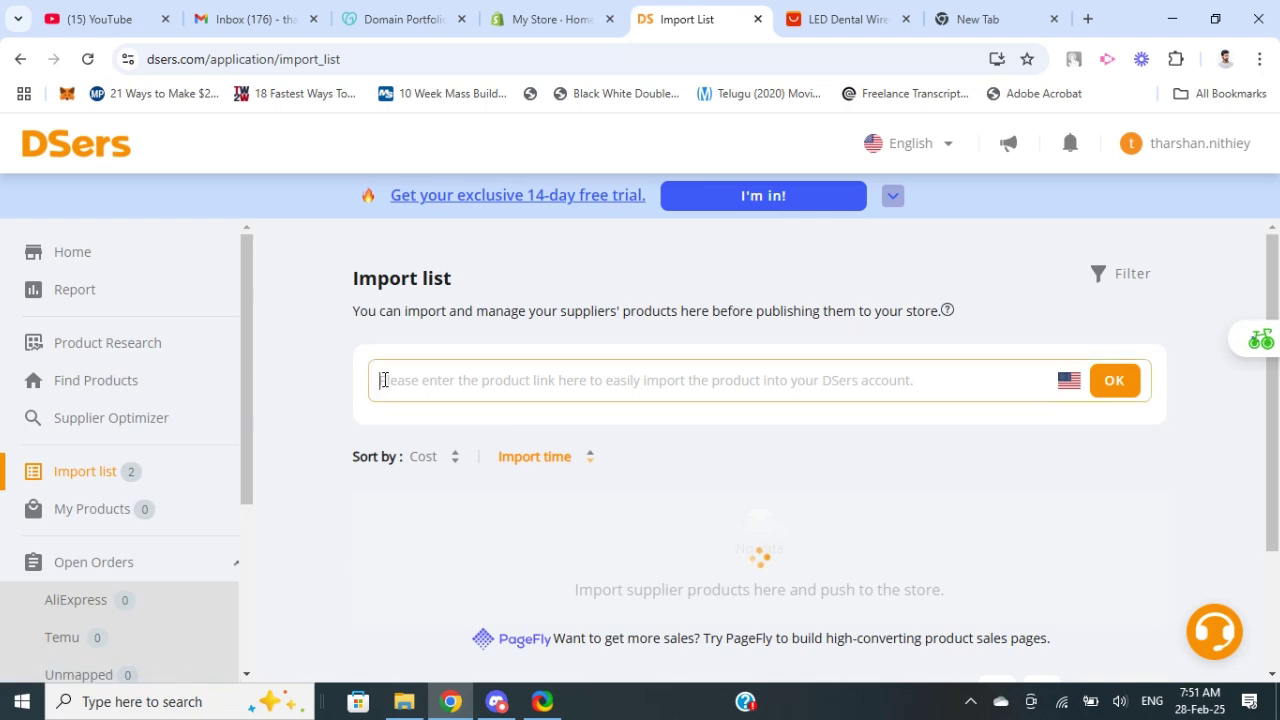
text(https://www.aliexpress.com/item/1005004941628557.html?supplyId=159831080)
click(1114, 380)
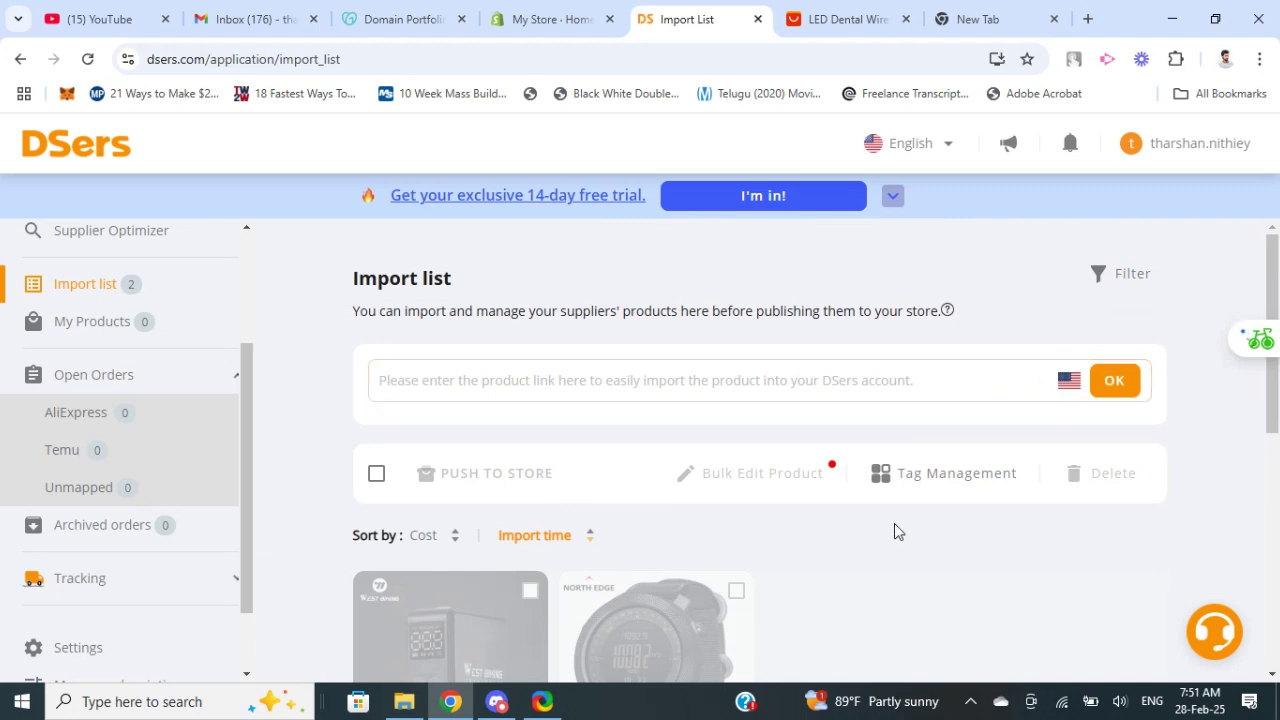
Select the LED Dental Wireless Ultrasonic Activator in the import list and open the settings for pushing it to the store.
scroll(894, 523, down, 1)
scroll(622, 541, down, 1)
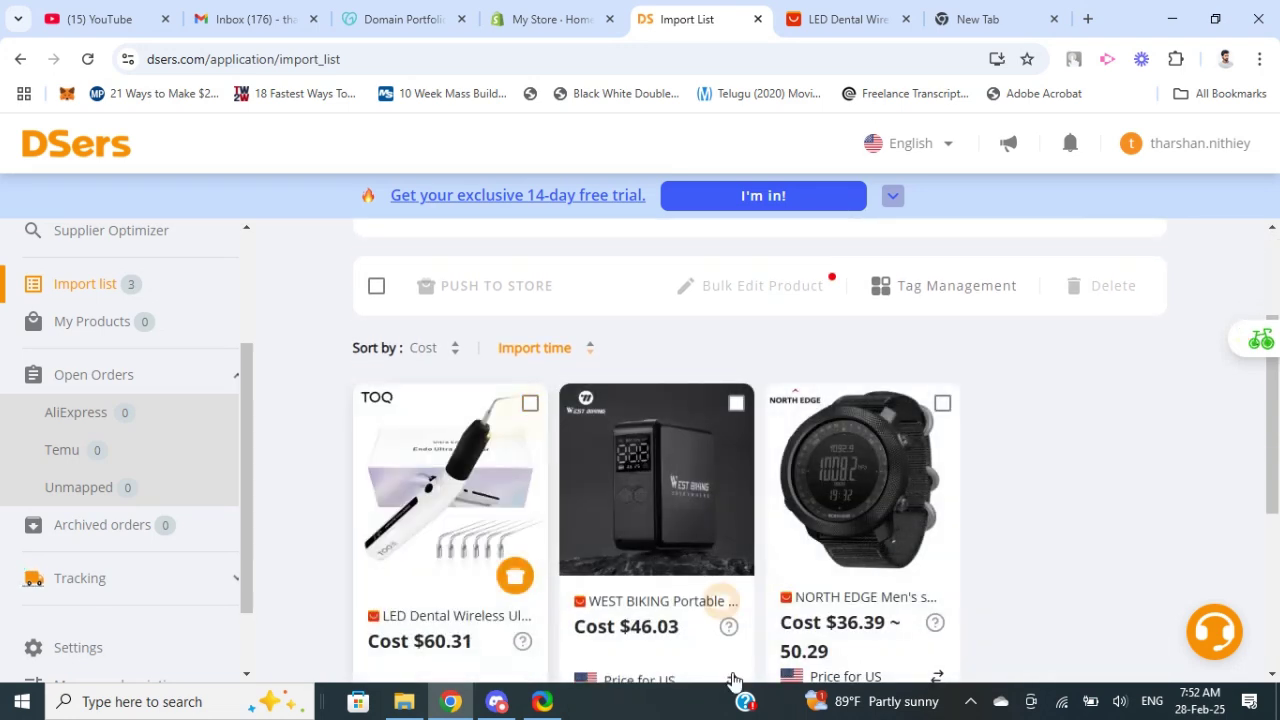
scroll(598, 268, up, 2)
scroll(598, 268, down, 2)
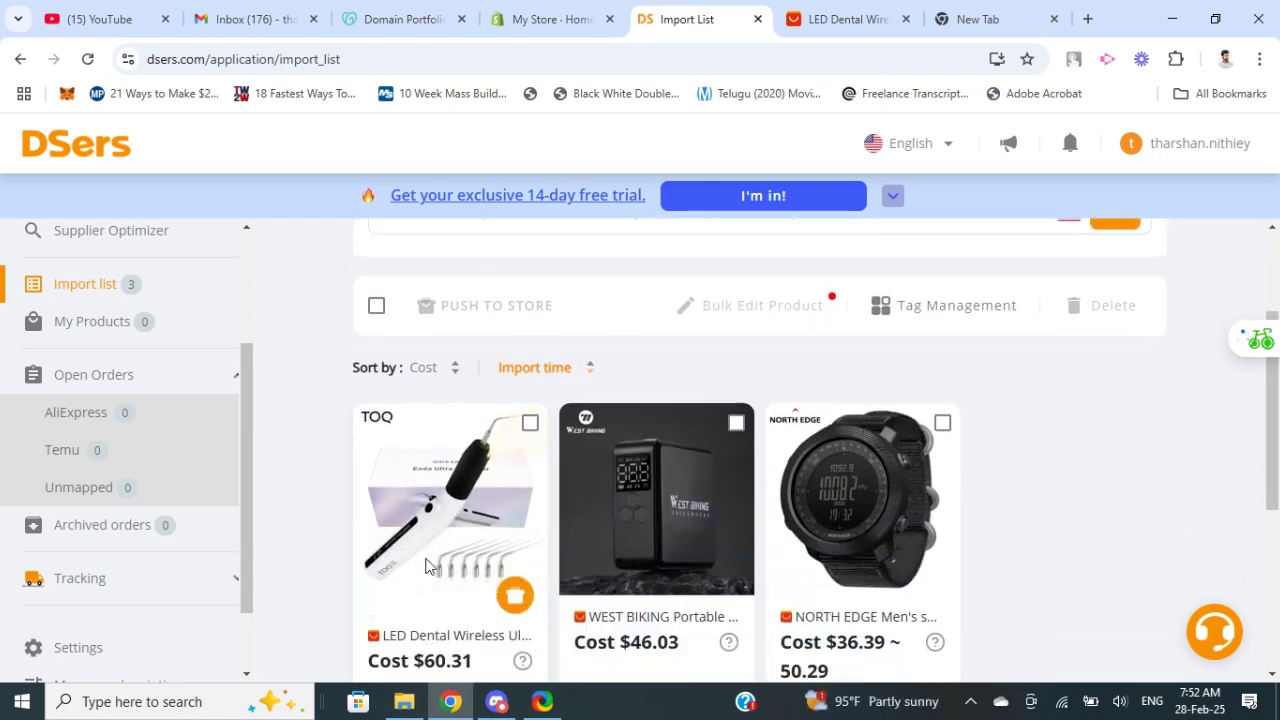
click(530, 403)
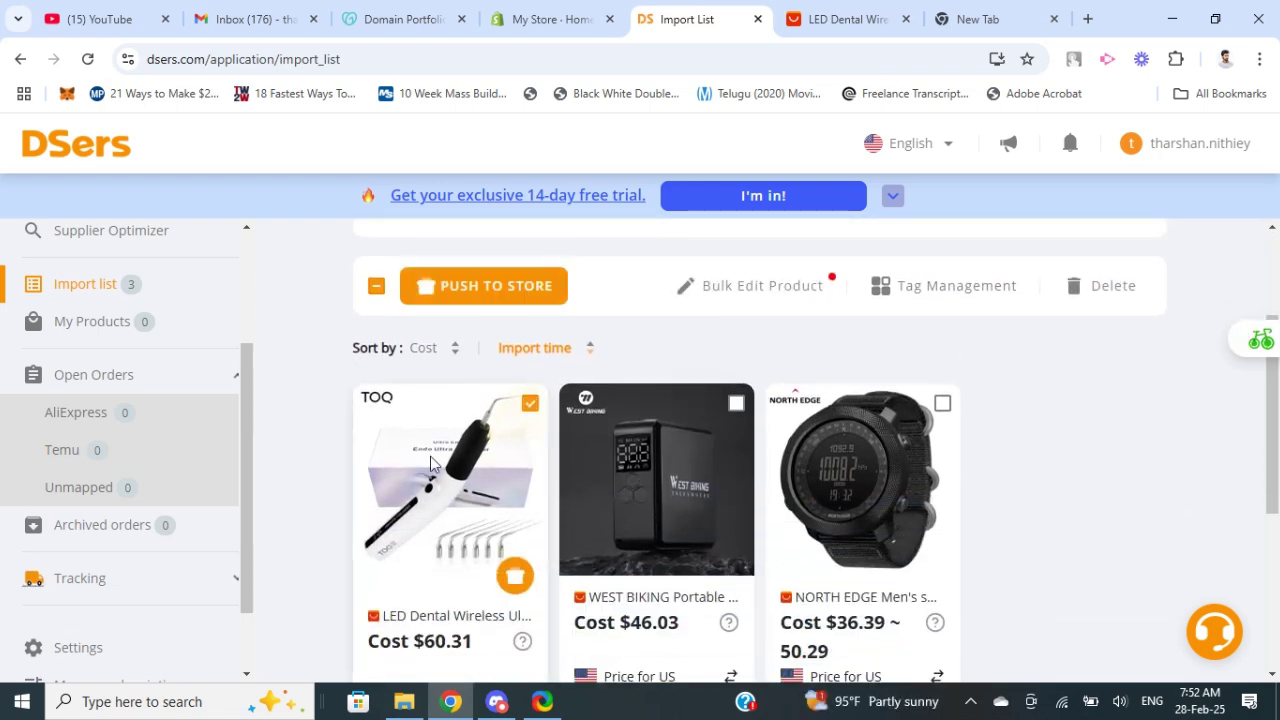
scroll(337, 417, up, 2)
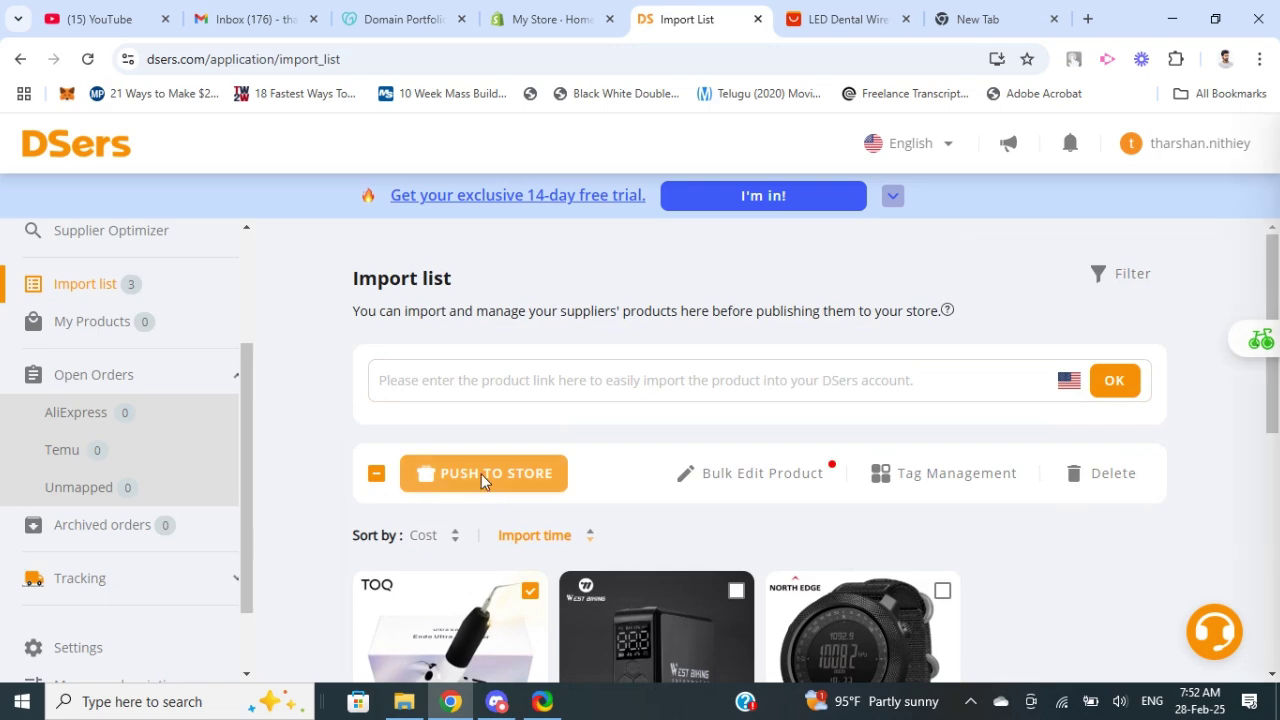
click(482, 476)
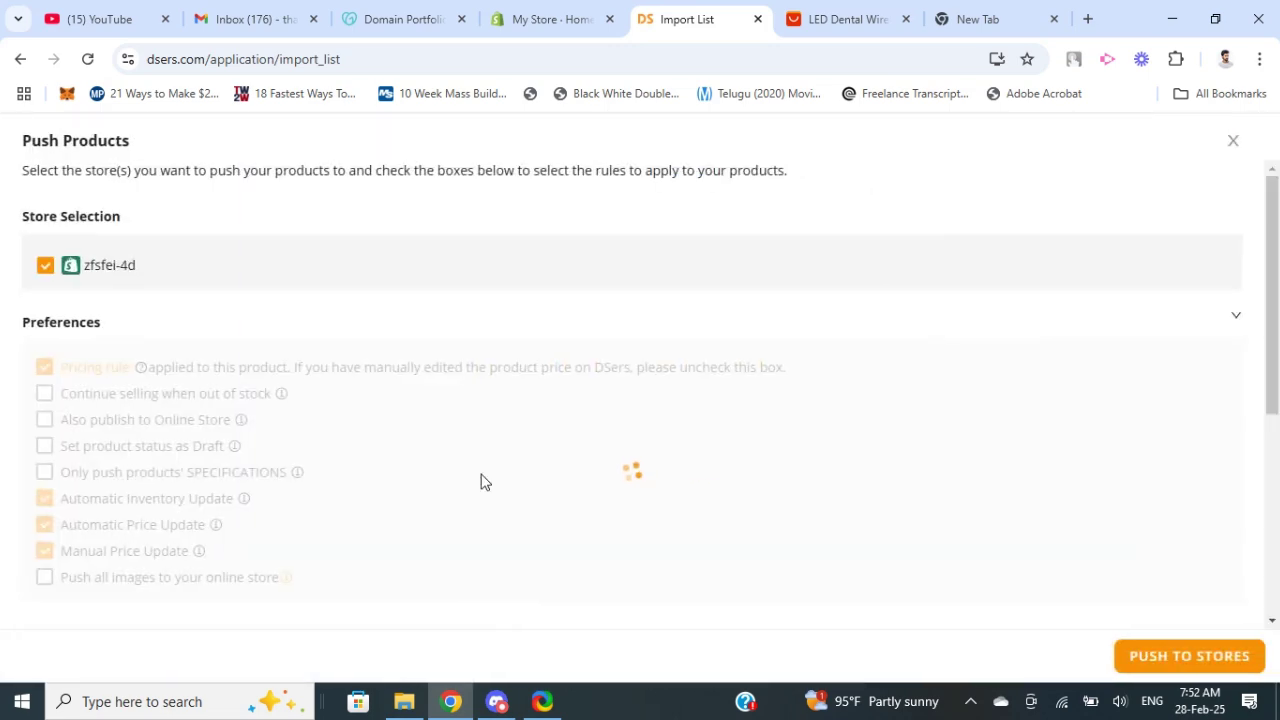
Set the push preferences to also publish the ultrasonic activator to the Online Store.
scroll(511, 471, down, 1)
scroll(510, 472, down, 1)
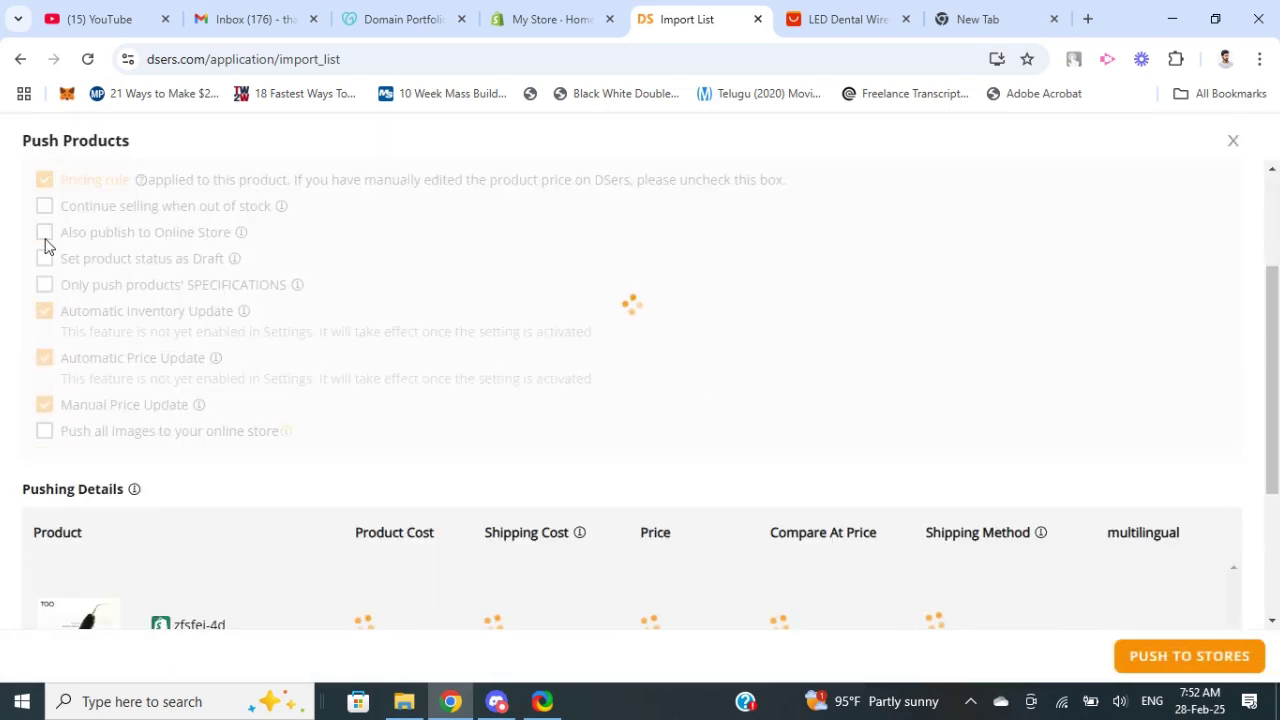
scroll(111, 323, up, 1)
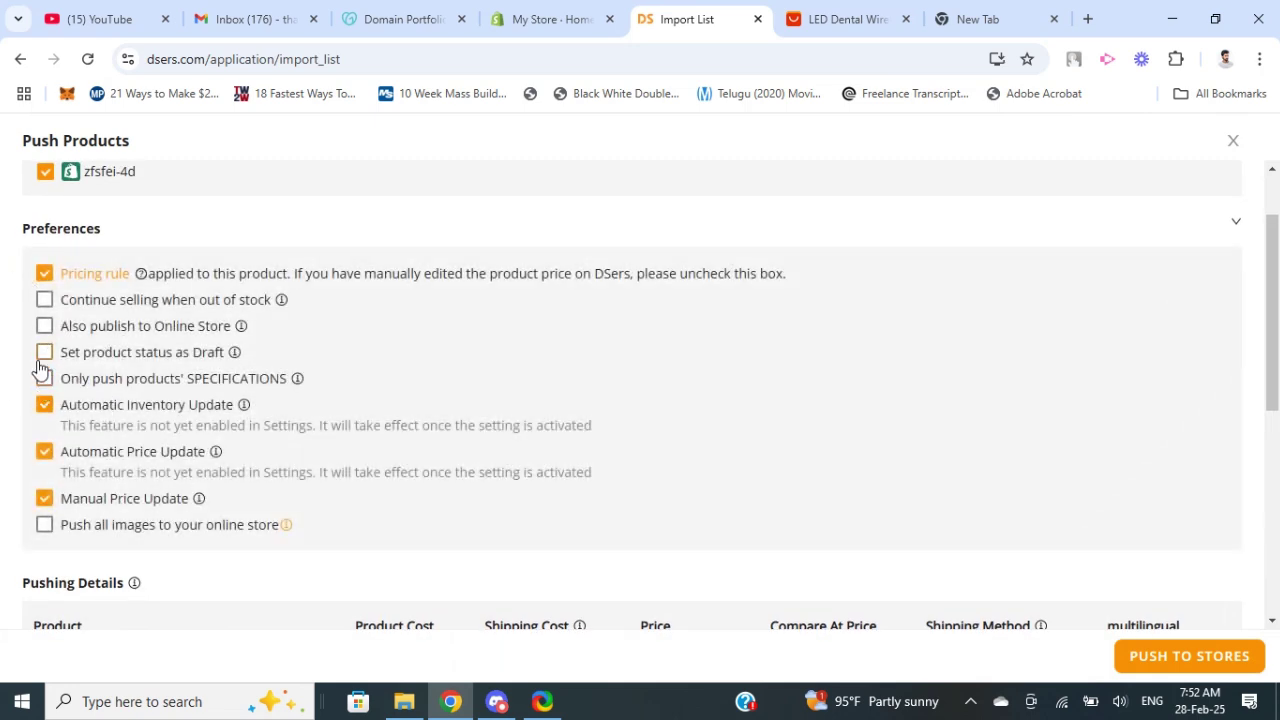
click(45, 328)
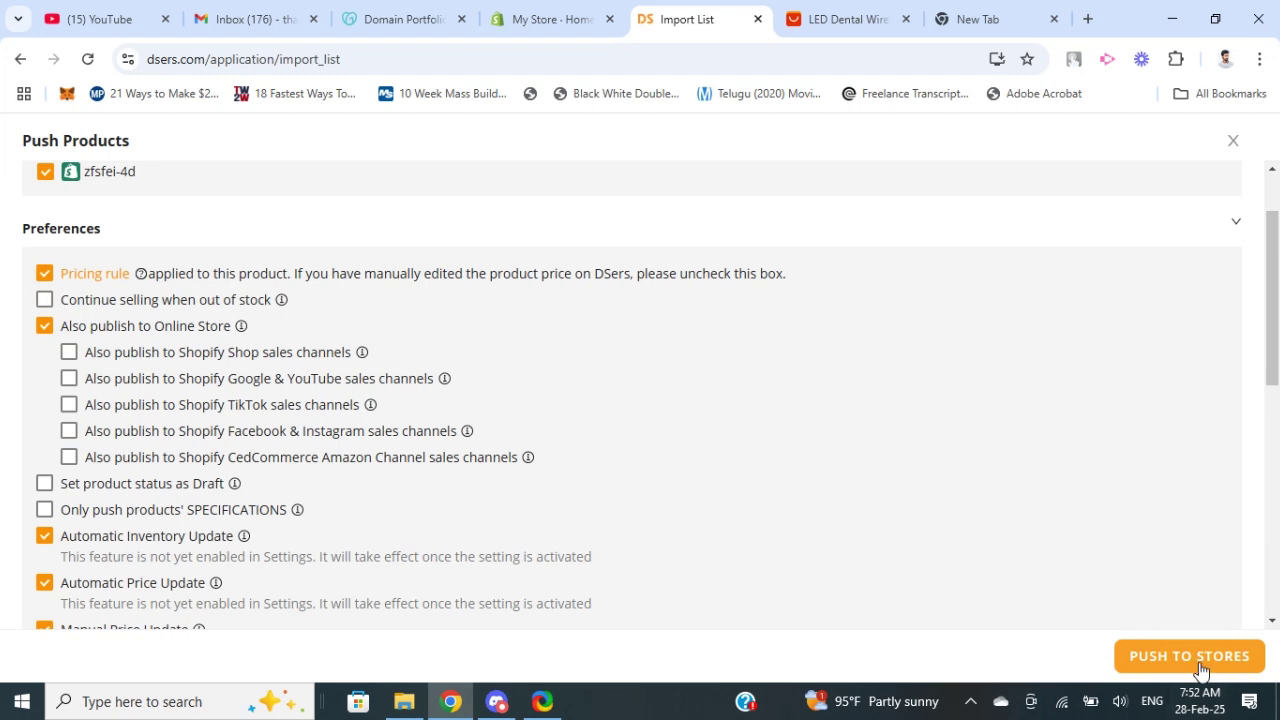
Switch from DSers to the Shopify admin's home page.
click(425, 25)
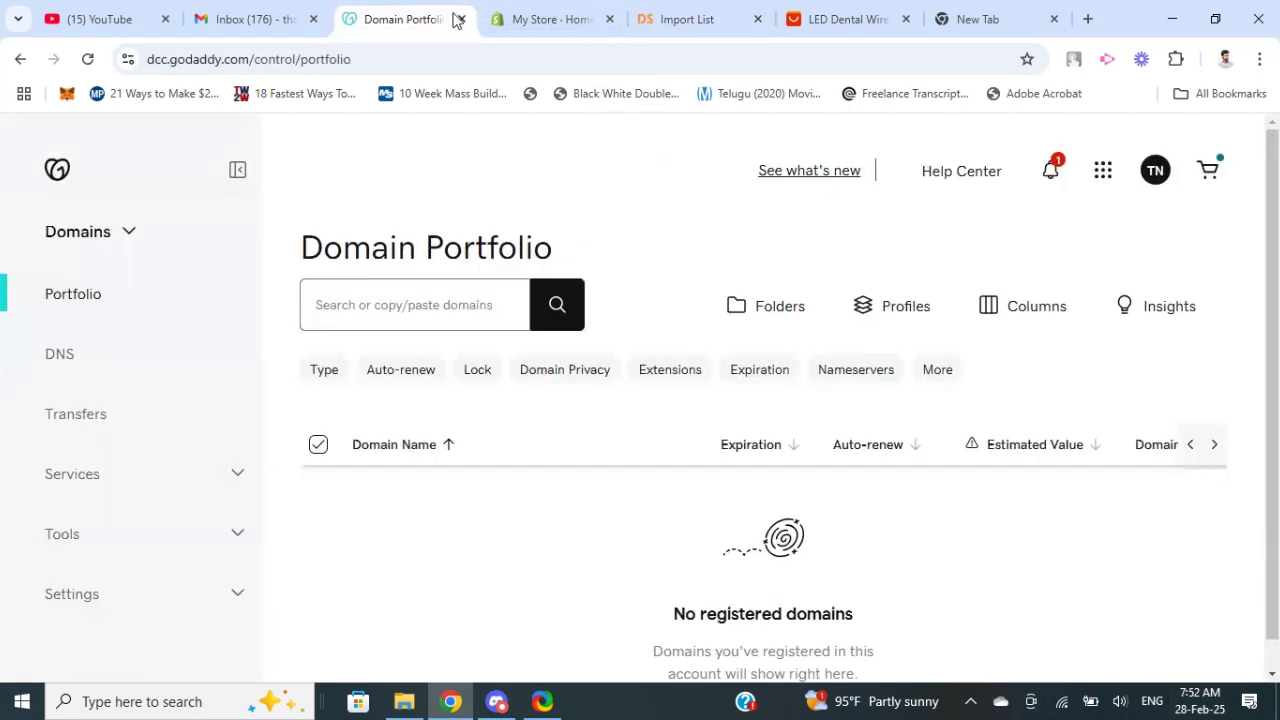
click(545, 27)
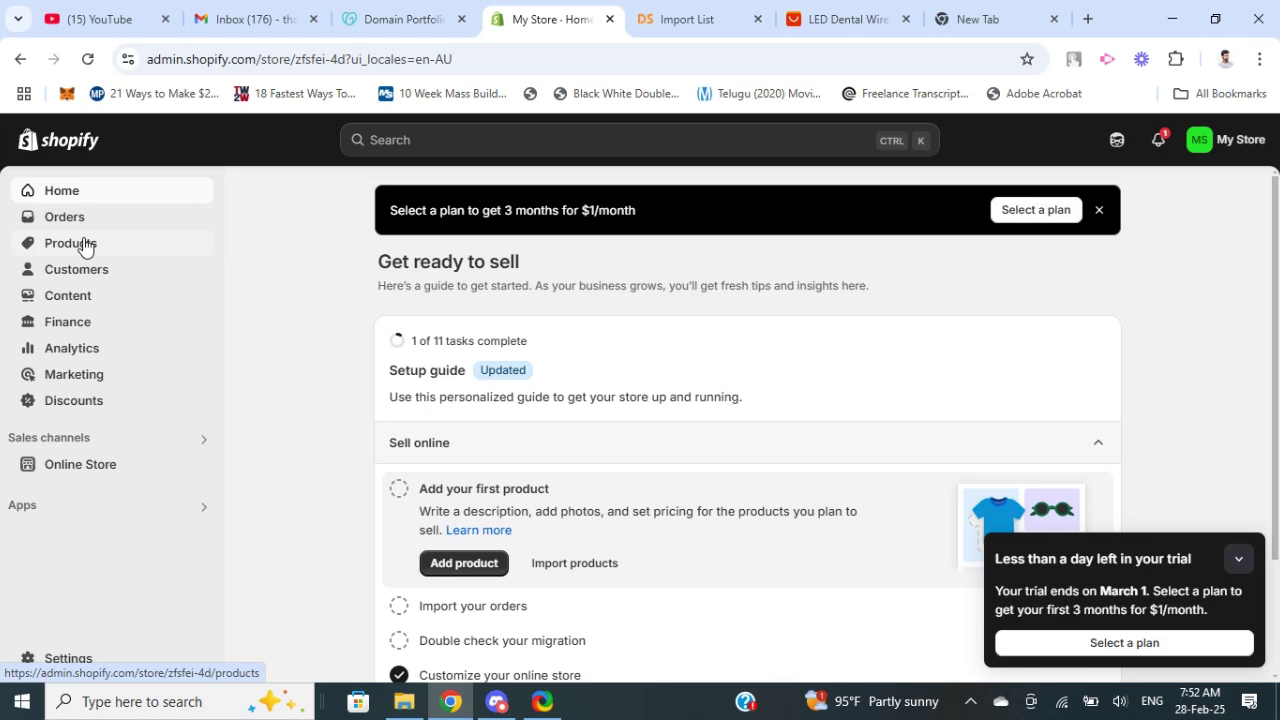
click(658, 20)
click(534, 18)
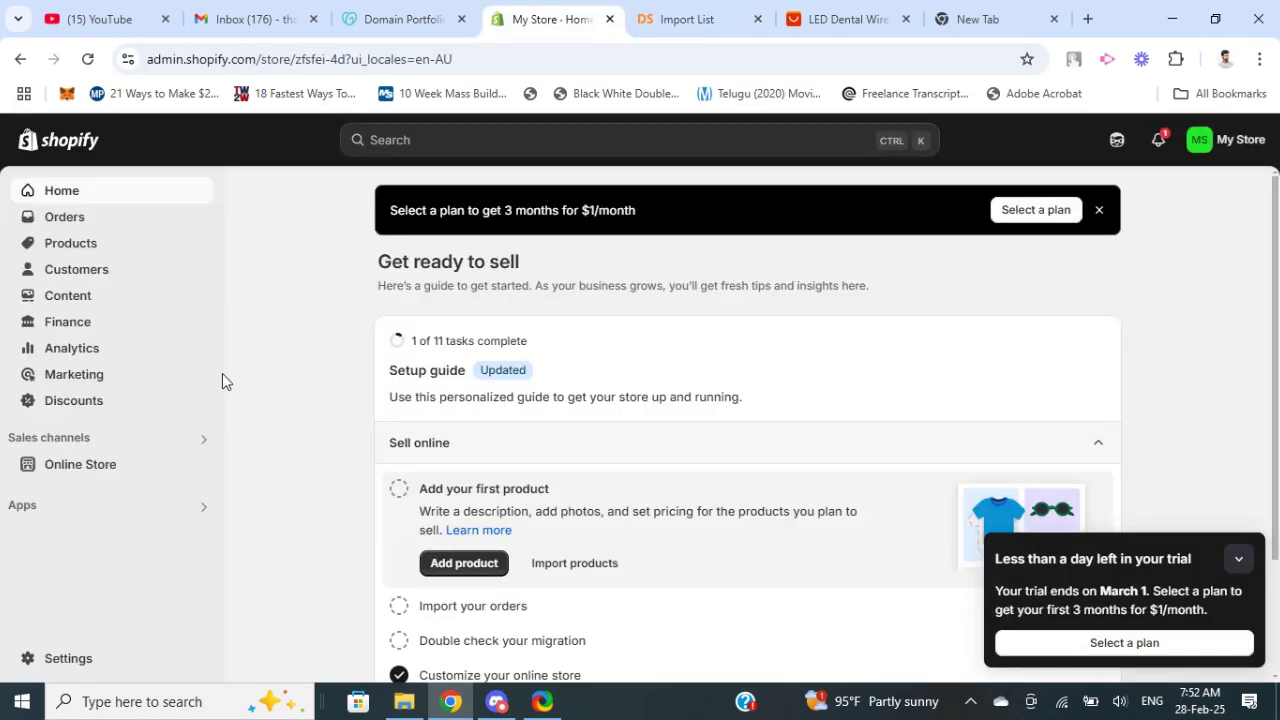